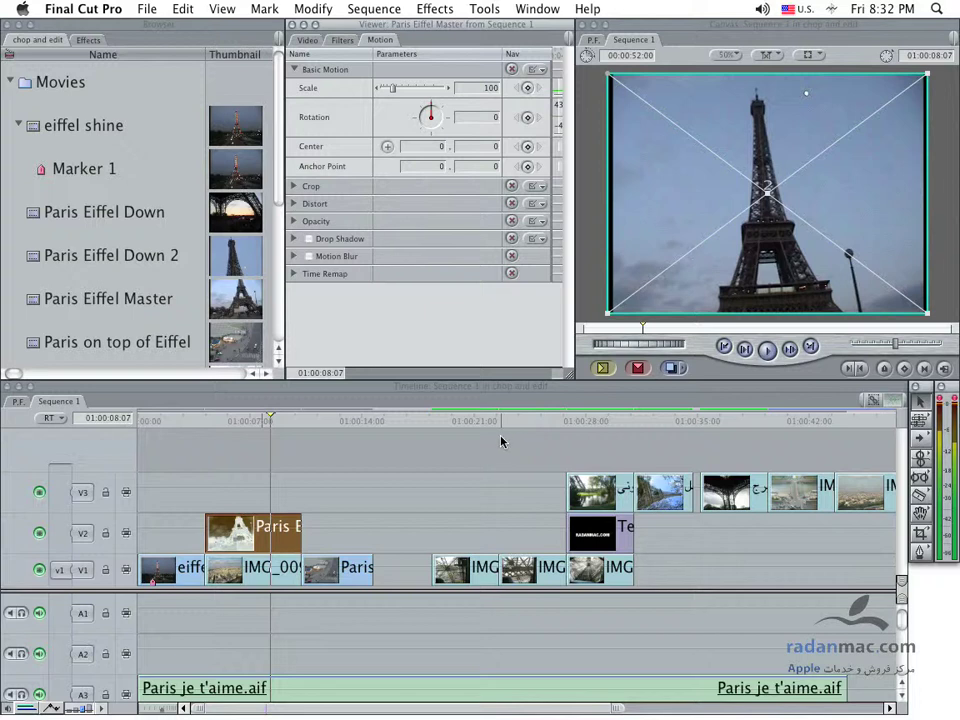
# Open the V2 Eiffel Tower clip's Crop settings and crop a little off its left edge
pyautogui.click(423, 465)
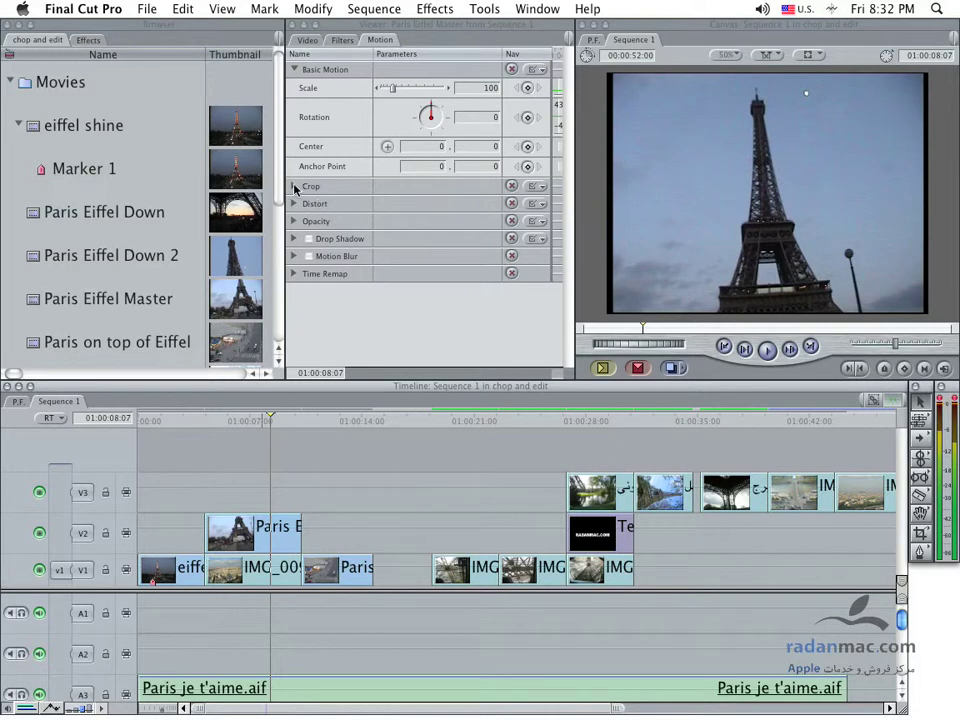
pyautogui.click(278, 541)
pyautogui.doubleClick(266, 538)
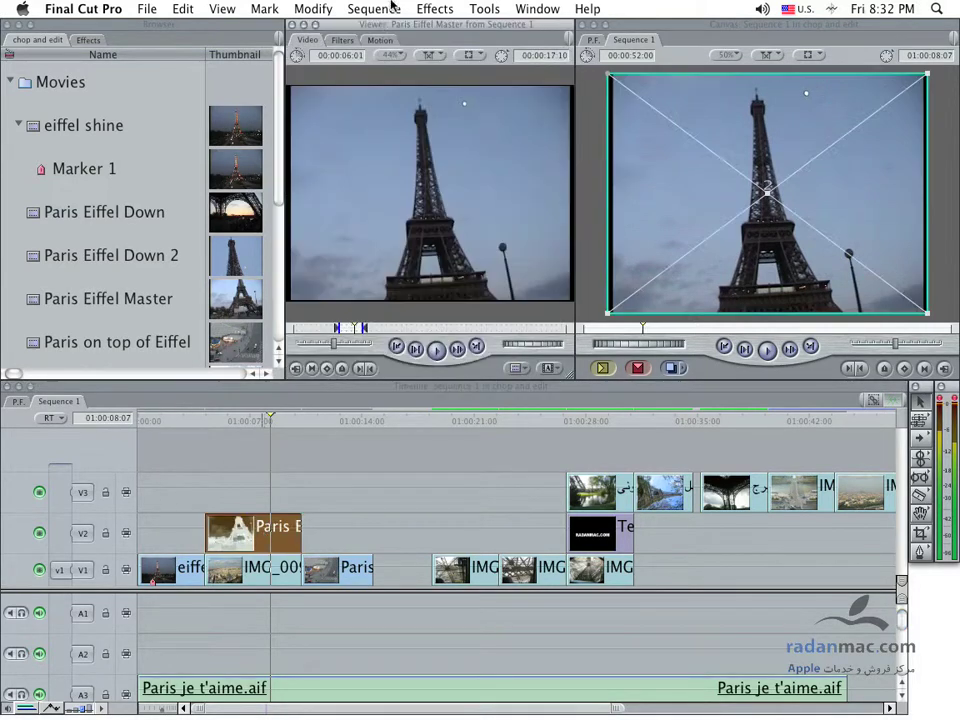
pyautogui.click(378, 40)
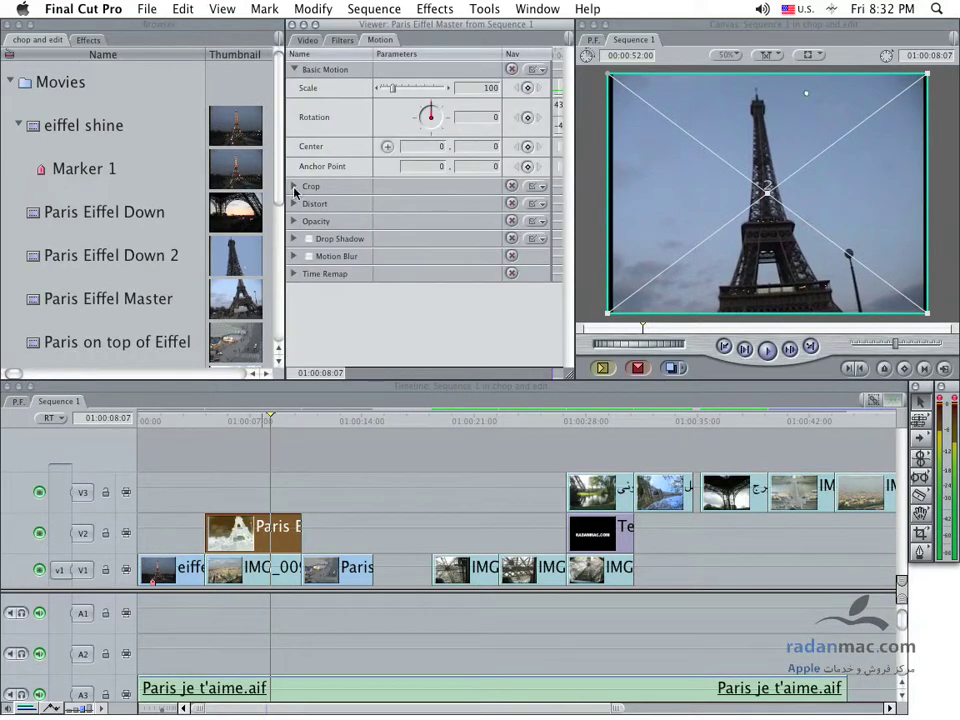
pyautogui.click(294, 187)
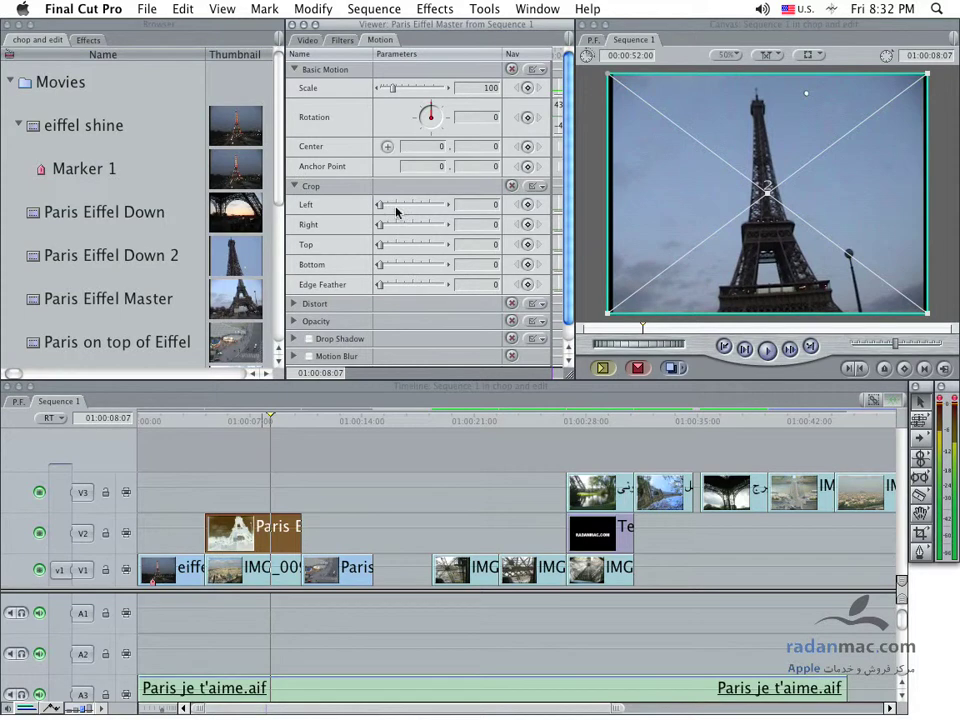
pyautogui.moveTo(380, 208); pyautogui.dragTo(386, 265)
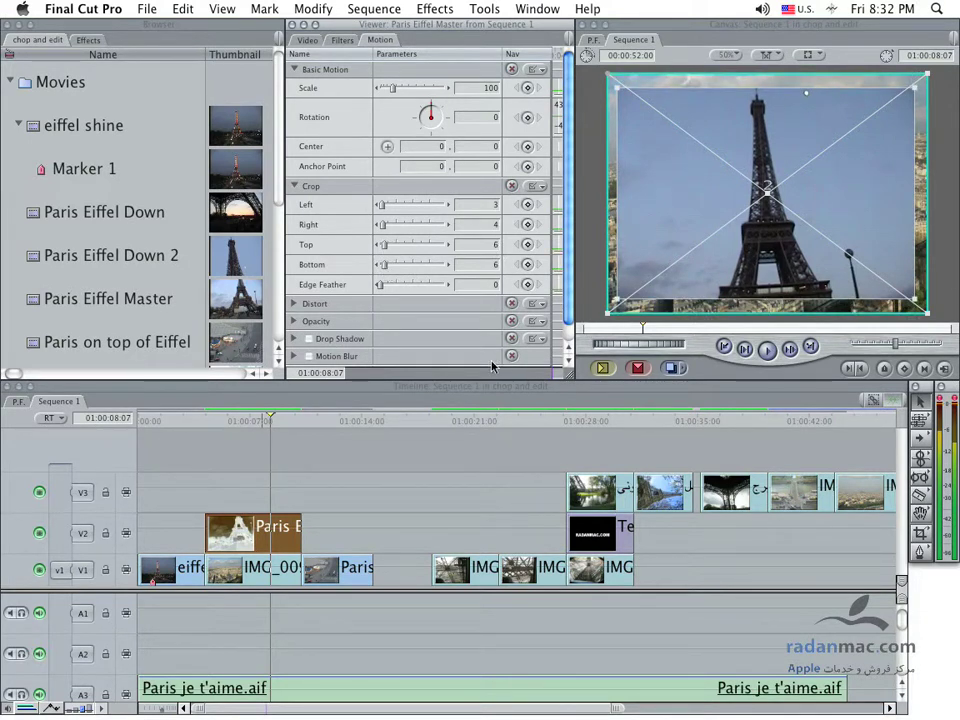
# Feather the cropped edges, then reset all crop and feather values to 0
pyautogui.click(450, 440)
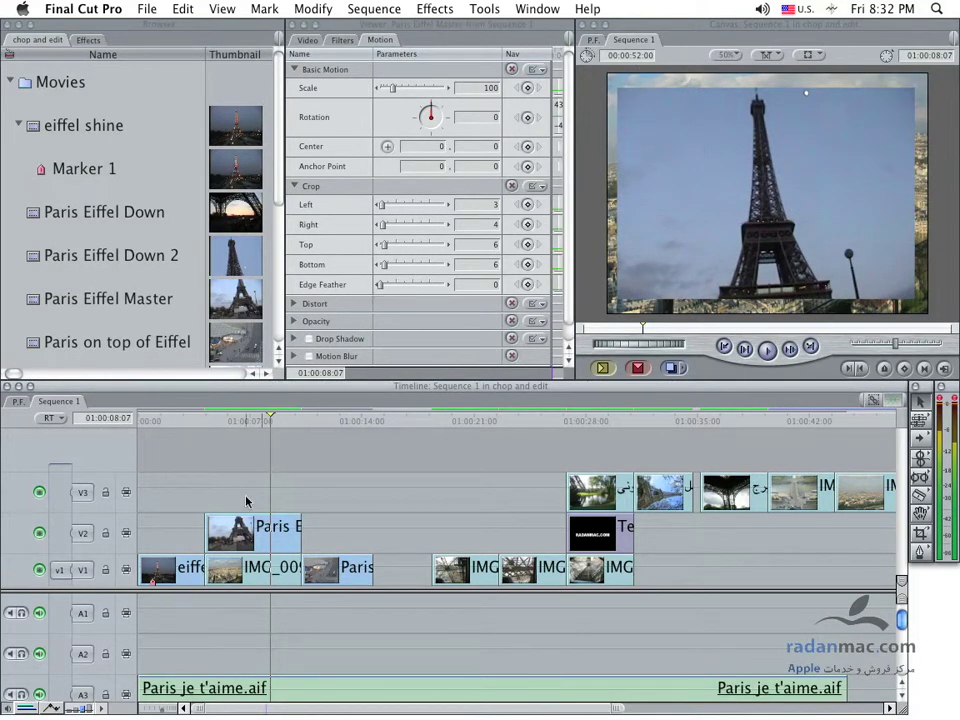
pyautogui.doubleClick(230, 530)
pyautogui.click(377, 40)
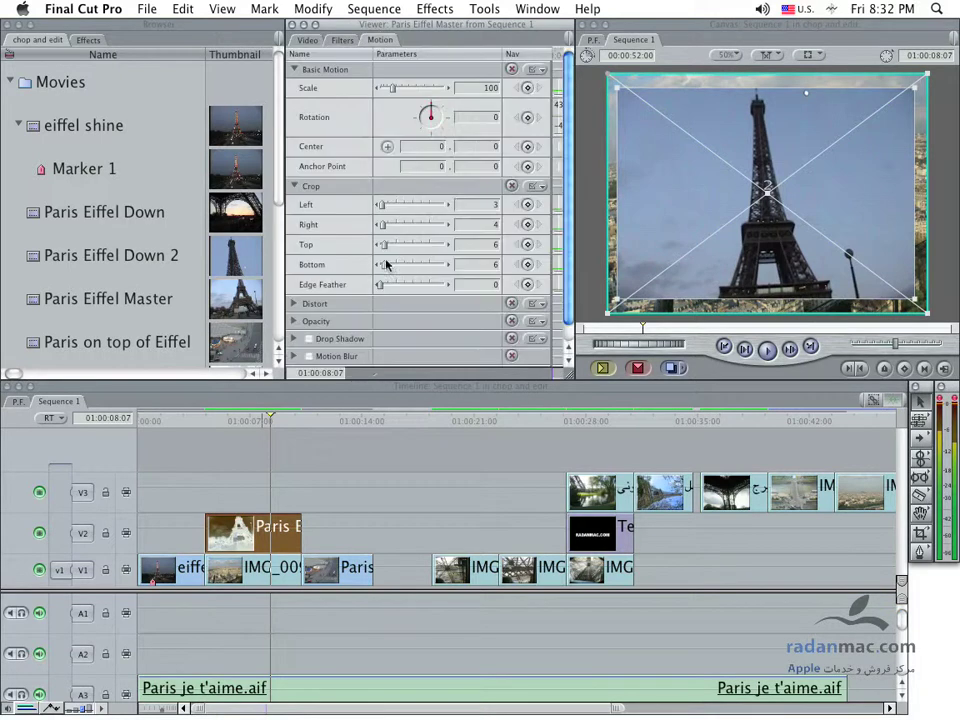
pyautogui.moveTo(381, 285); pyautogui.dragTo(415, 289)
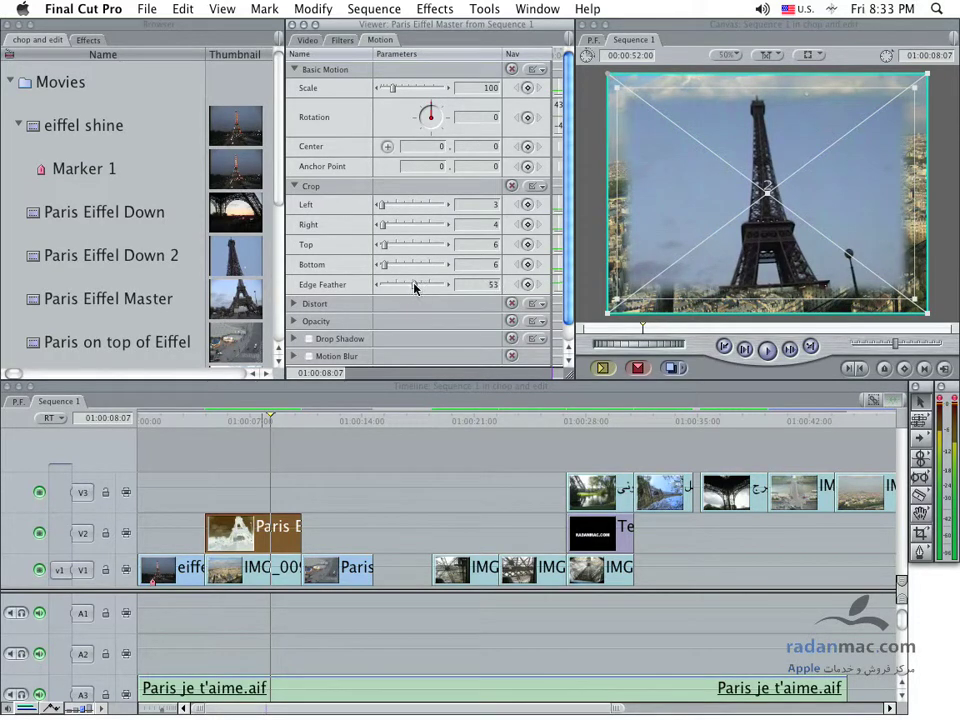
pyautogui.click(511, 187)
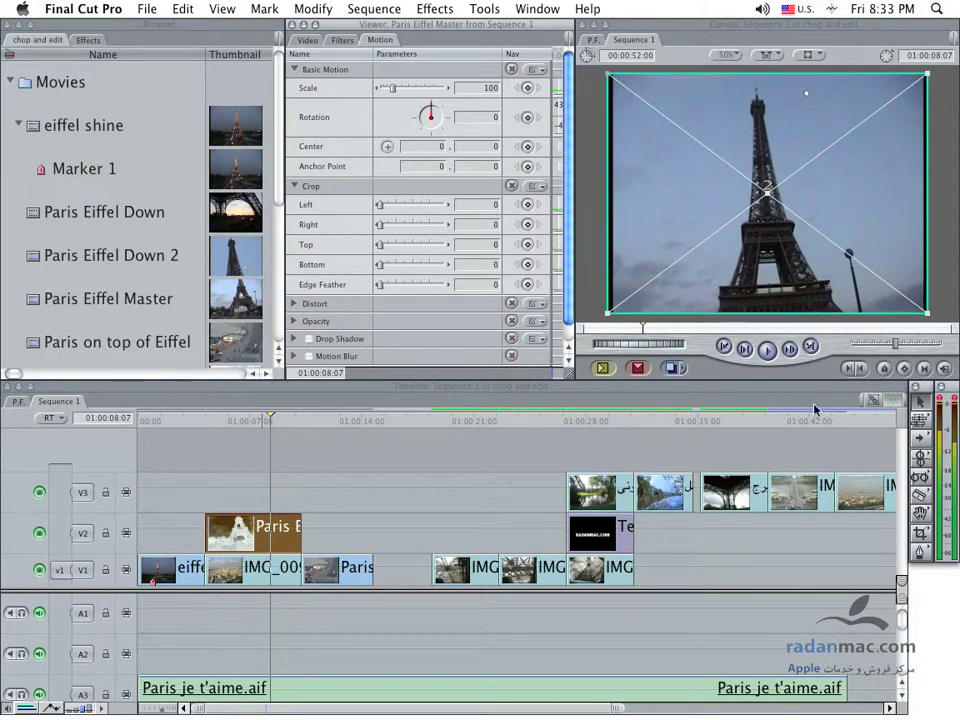
# Switch to the Crop tool with the Canvas showing Image+Wireframe
pyautogui.click(921, 535)
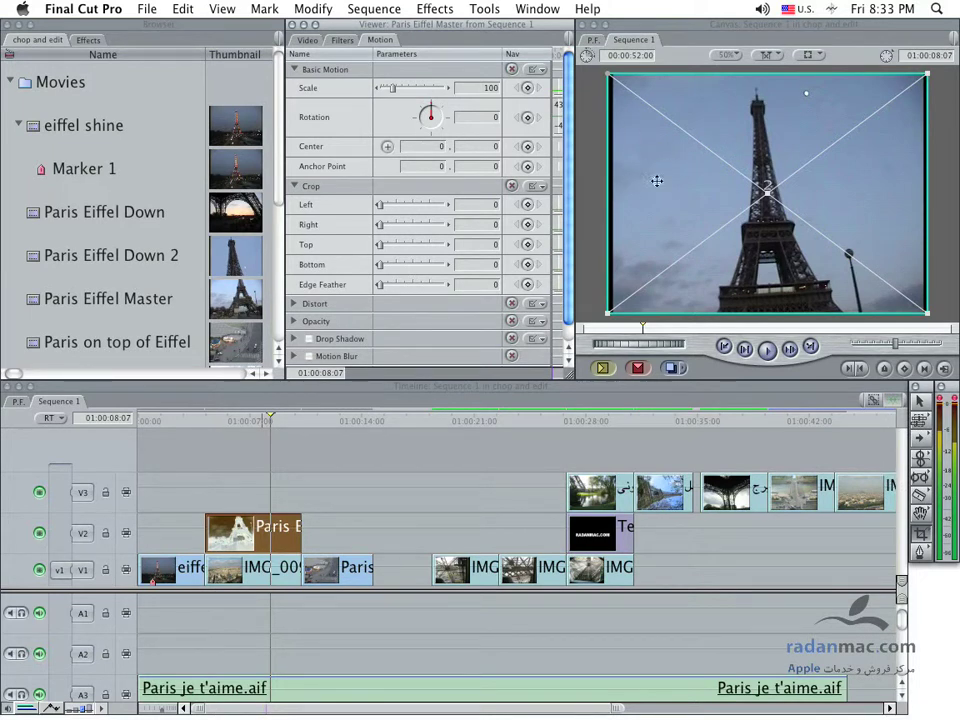
pyautogui.click(808, 55)
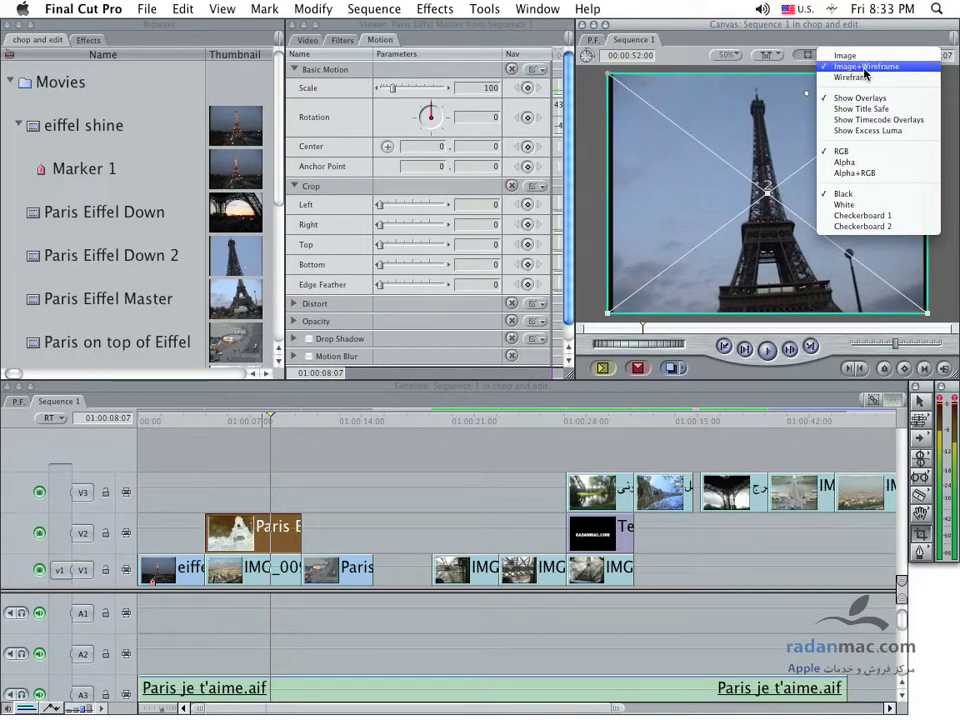
pyautogui.click(865, 68)
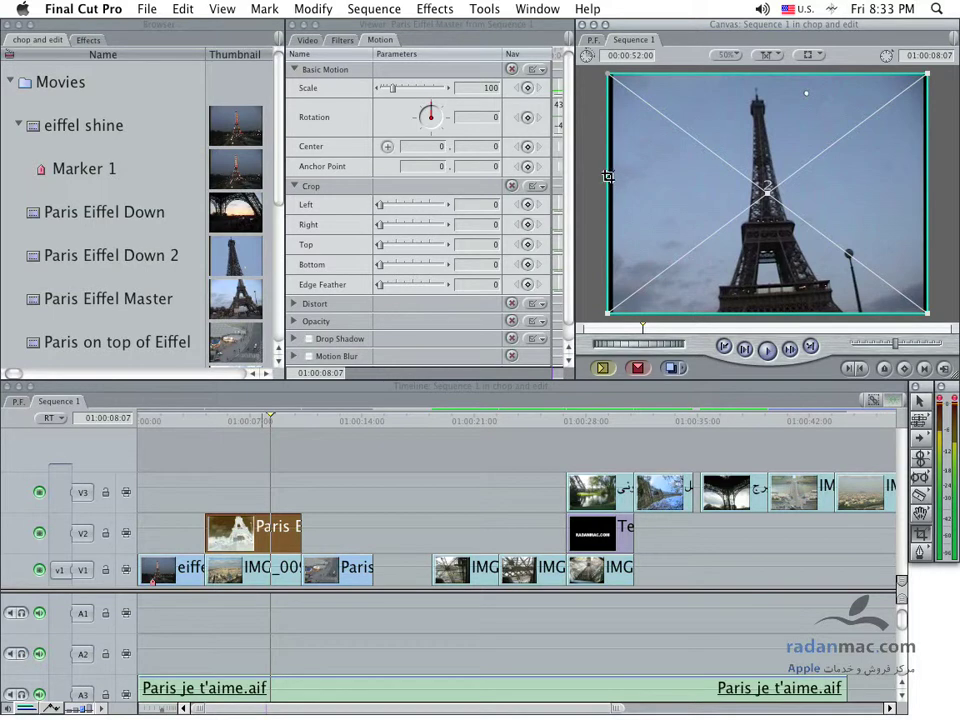
# Crop the clip inward on all four sides: Left 1.82, Right 1.56, Top 1.04, Bottom 1.39
pyautogui.moveTo(607, 176); pyautogui.dragTo(622, 186)
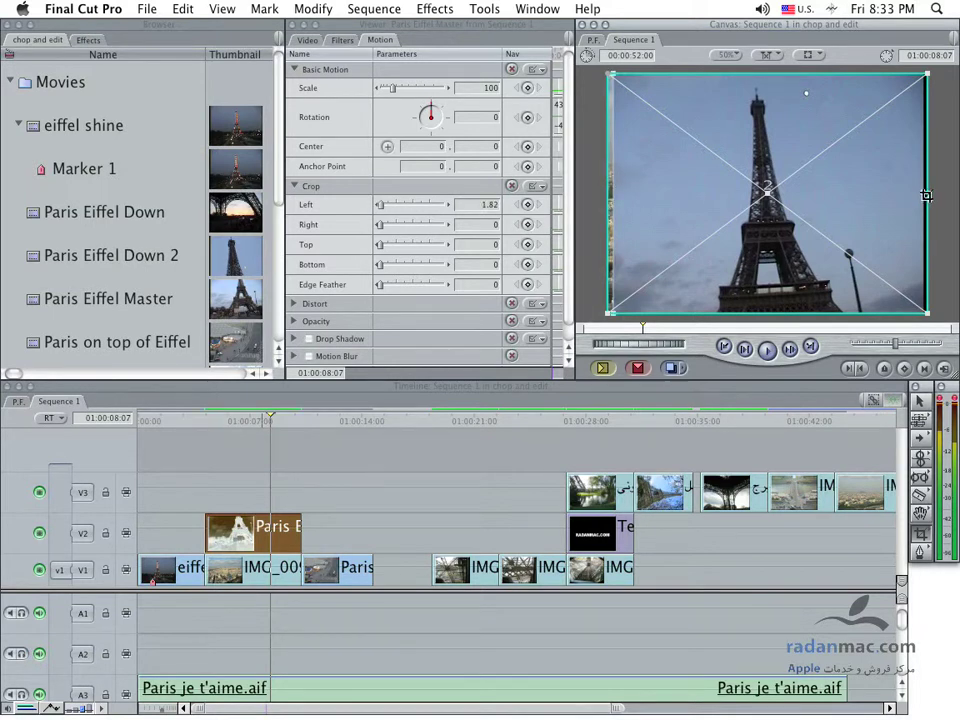
pyautogui.moveTo(926, 196); pyautogui.dragTo(921, 197)
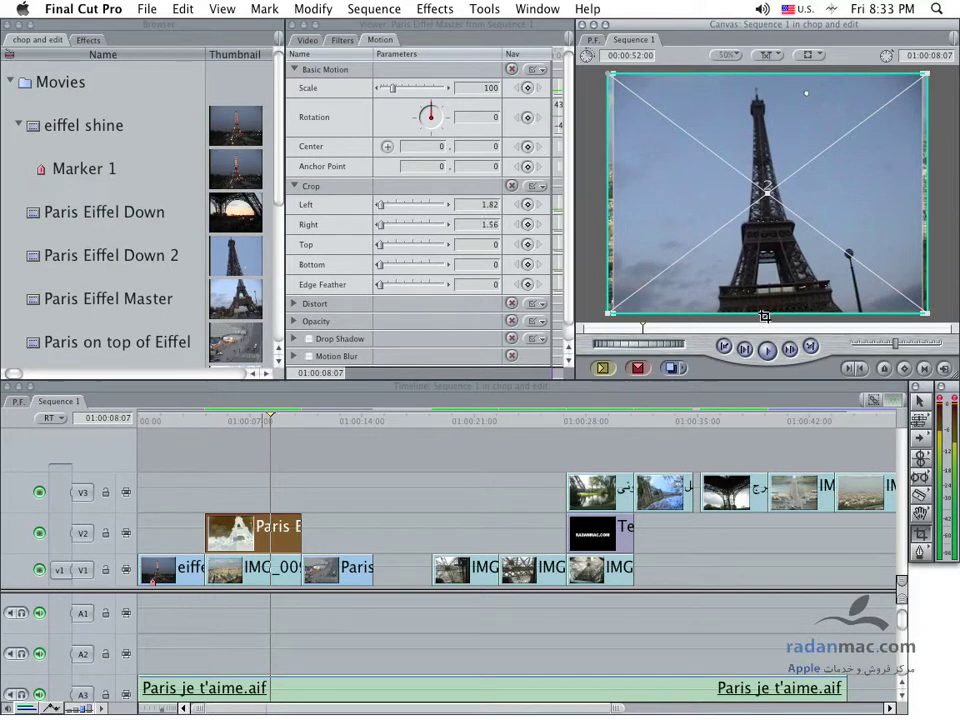
pyautogui.moveTo(764, 313); pyautogui.dragTo(764, 310)
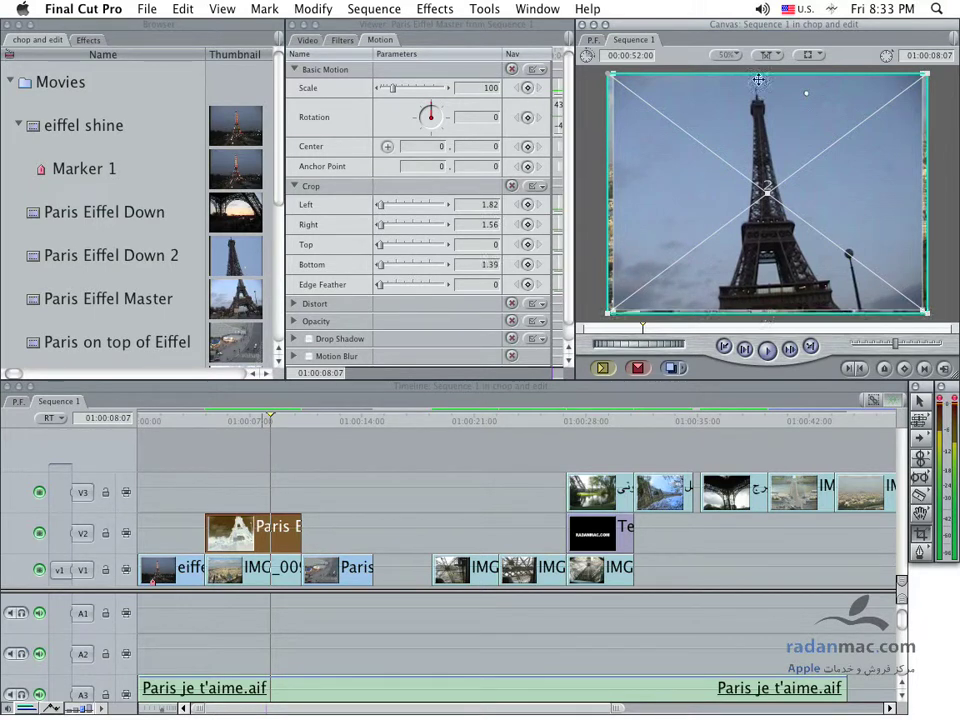
pyautogui.moveTo(760, 74); pyautogui.dragTo(760, 80)
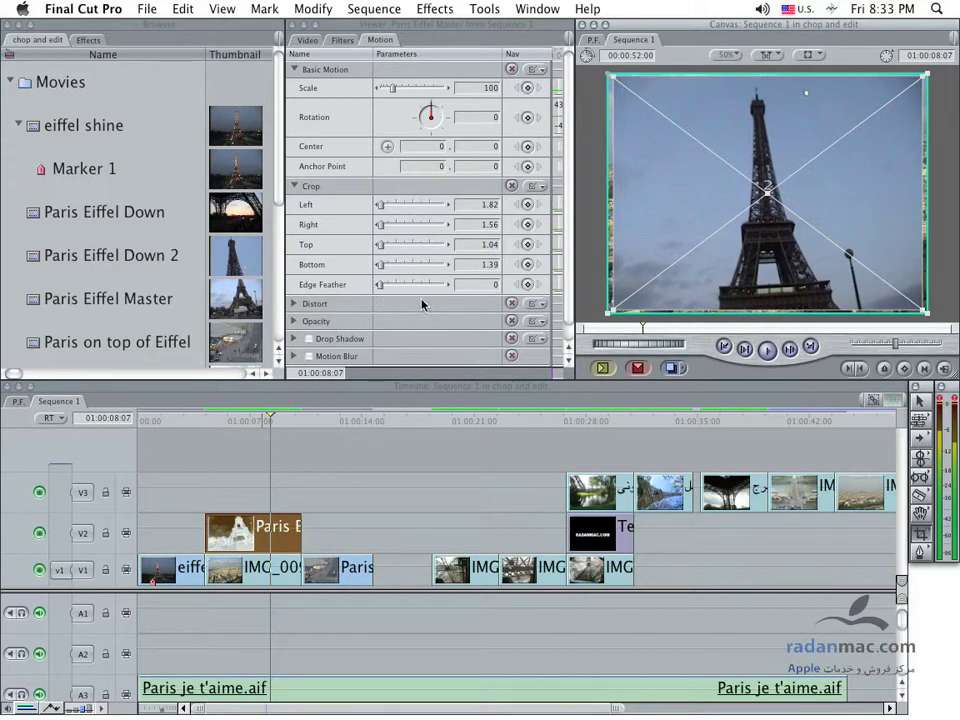
pyautogui.click(458, 289)
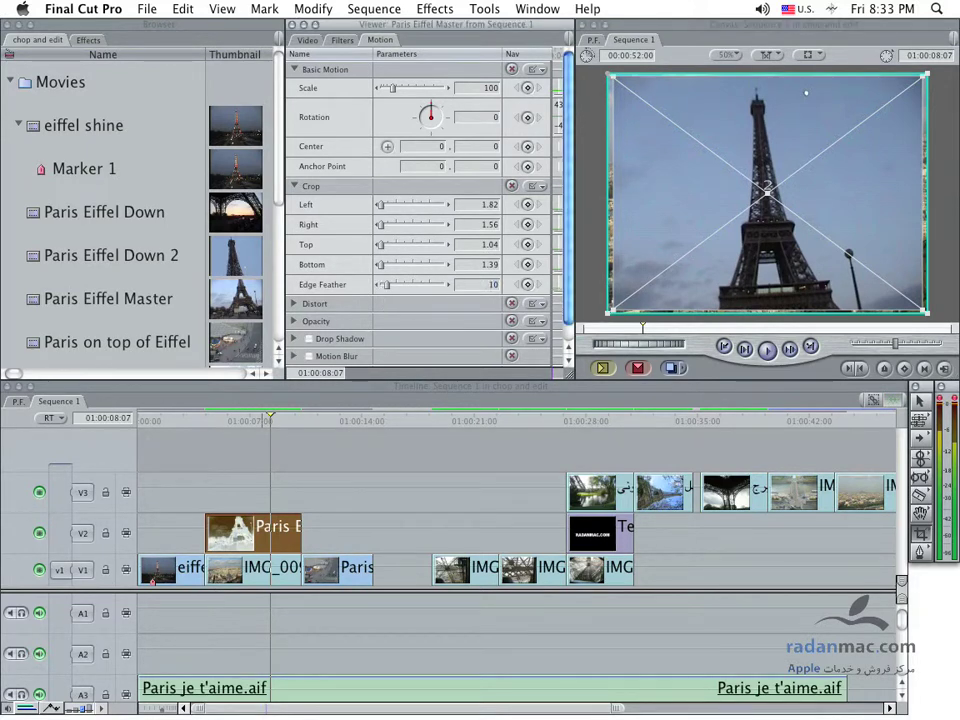
# Expand the Distort settings and set the Upper Left horizontal value to -300
pyautogui.click(294, 186)
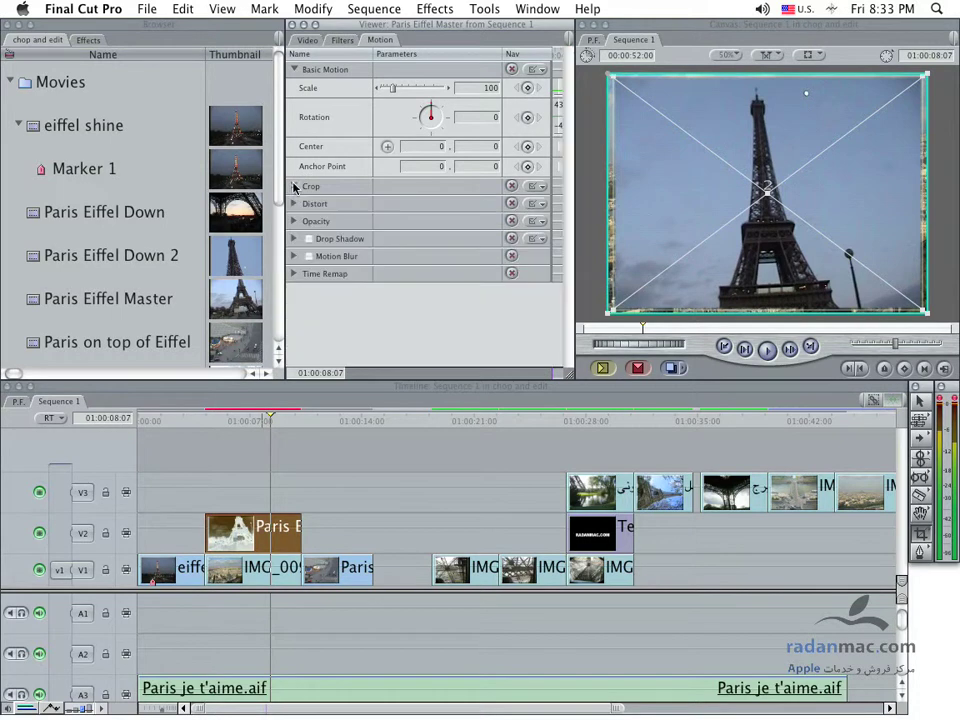
pyautogui.click(294, 69)
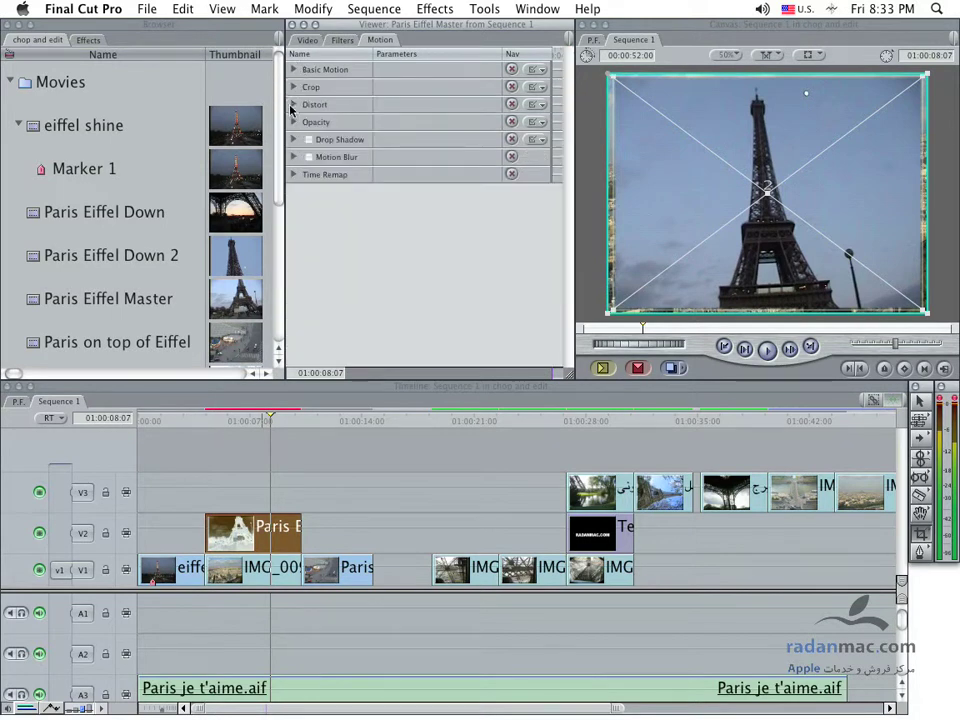
pyautogui.click(294, 104)
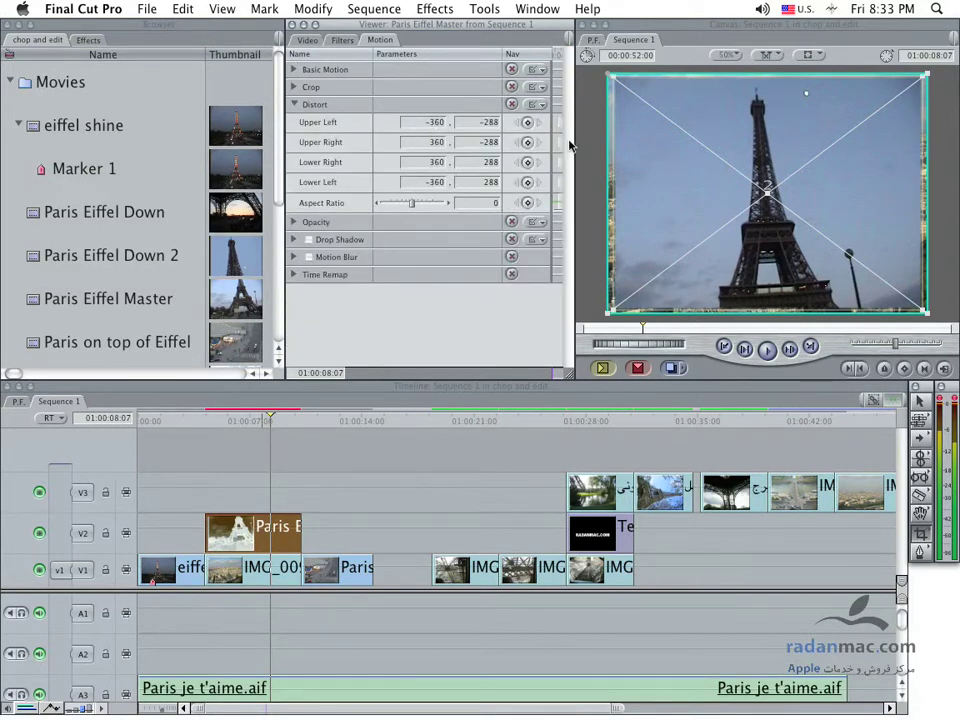
pyautogui.click(918, 402)
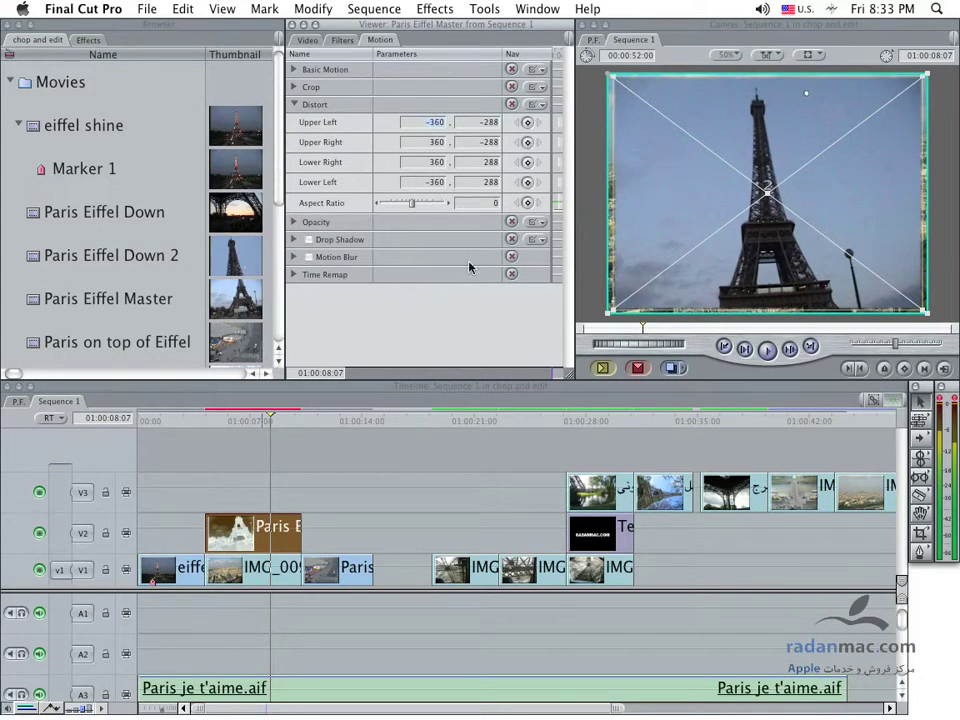
pyautogui.press('BackSpace')
pyautogui.write('0')
pyautogui.press('Return')
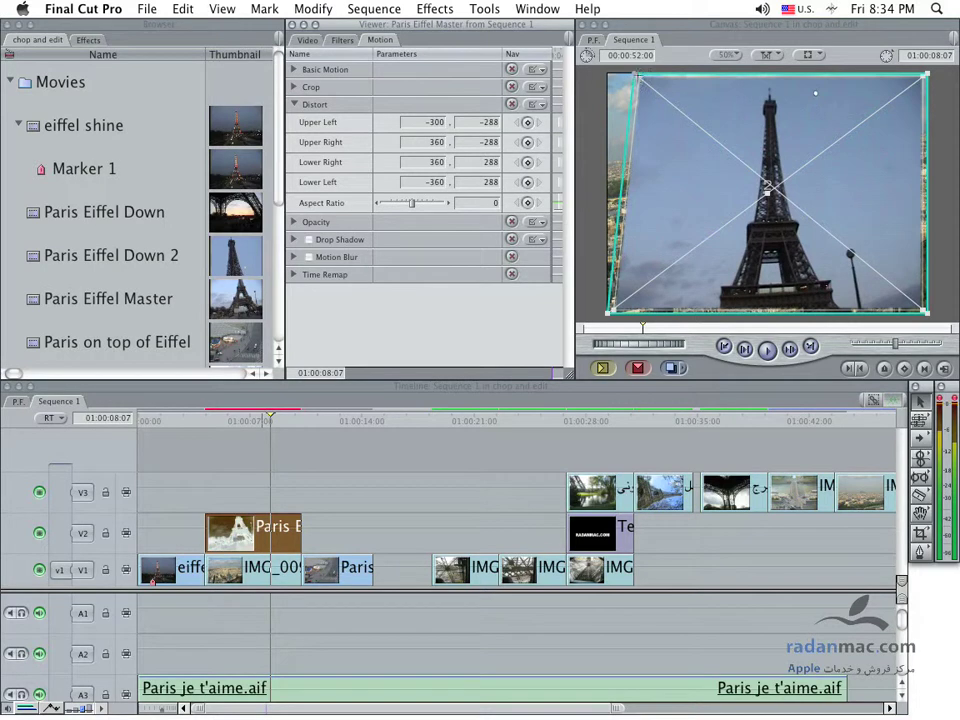
# Pull the upper-left corner slightly inward to -300, -288, slanting the image's left edge
pyautogui.moveTo(633, 74); pyautogui.dragTo(635, 85)
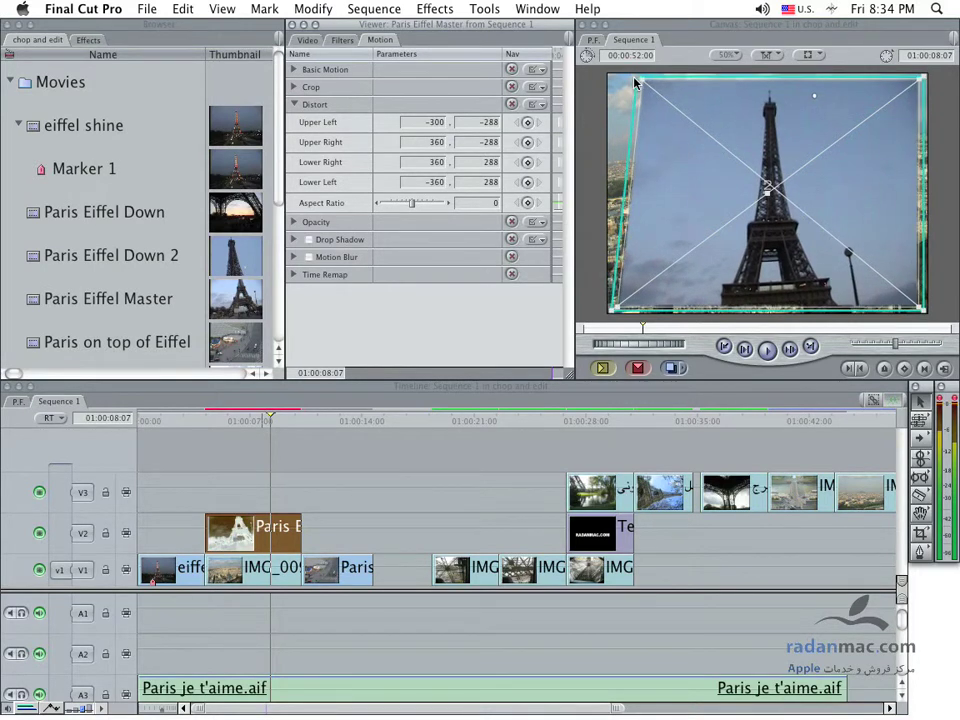
pyautogui.click(646, 86)
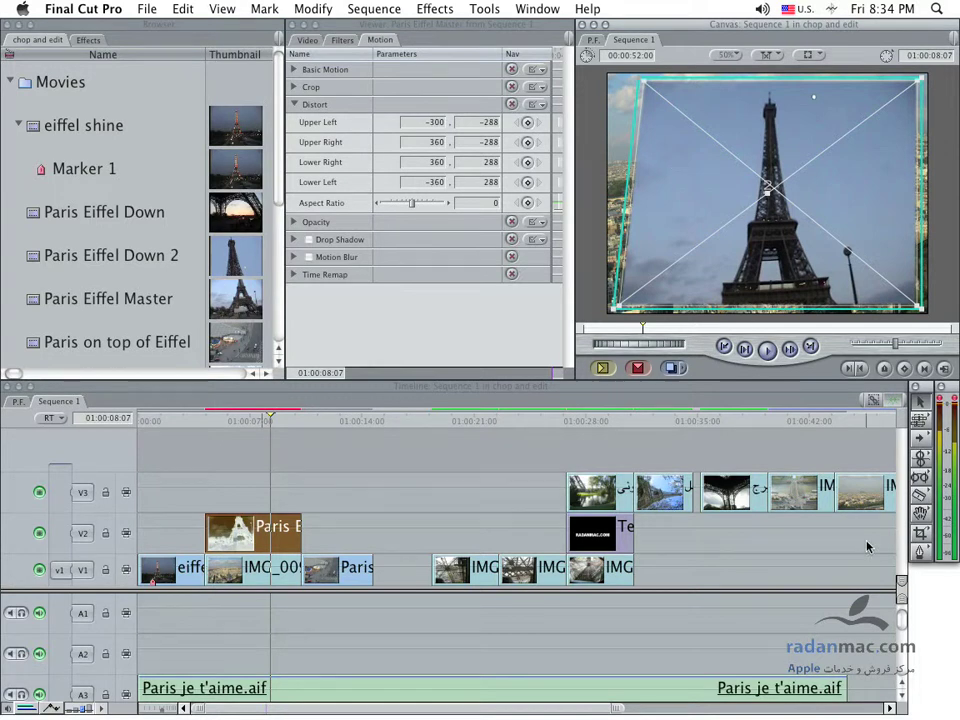
pyautogui.click(914, 537)
# Drag the upper-left corner to -315.57, -124.03 and upper-right to 278.28, 10.88 with the Distort tool
pyautogui.click(897, 533)
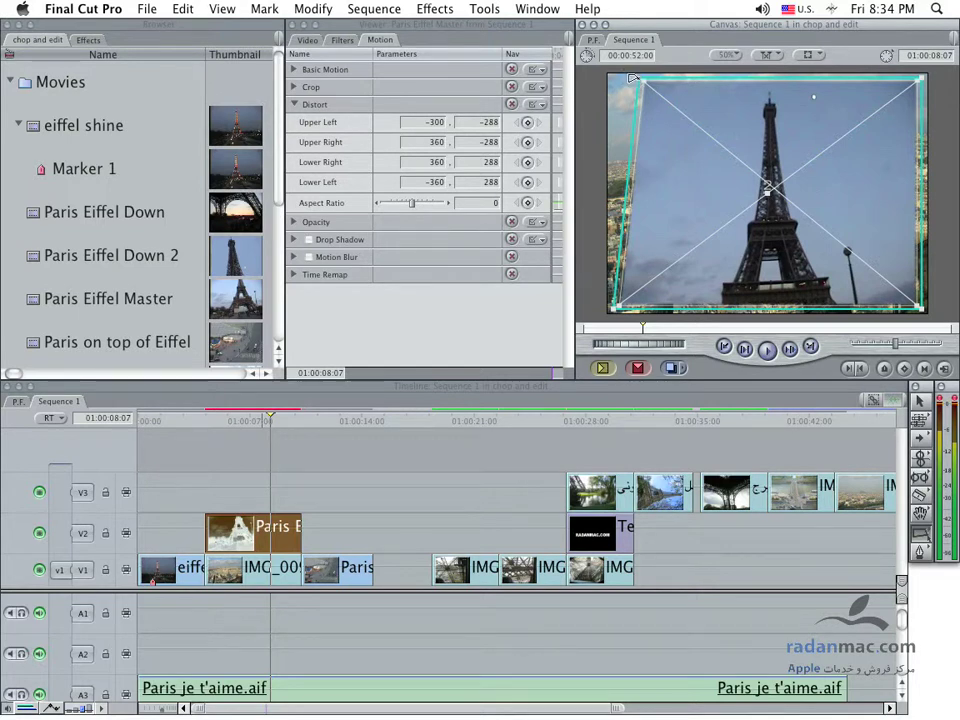
pyautogui.moveTo(632, 78)
pyautogui.mouseDown()
pyautogui.moveTo(687, 211)
pyautogui.moveTo(654, 150)
pyautogui.moveTo(636, 146)
pyautogui.mouseUp()
pyautogui.moveTo(903, 97); pyautogui.dragTo(886, 200)
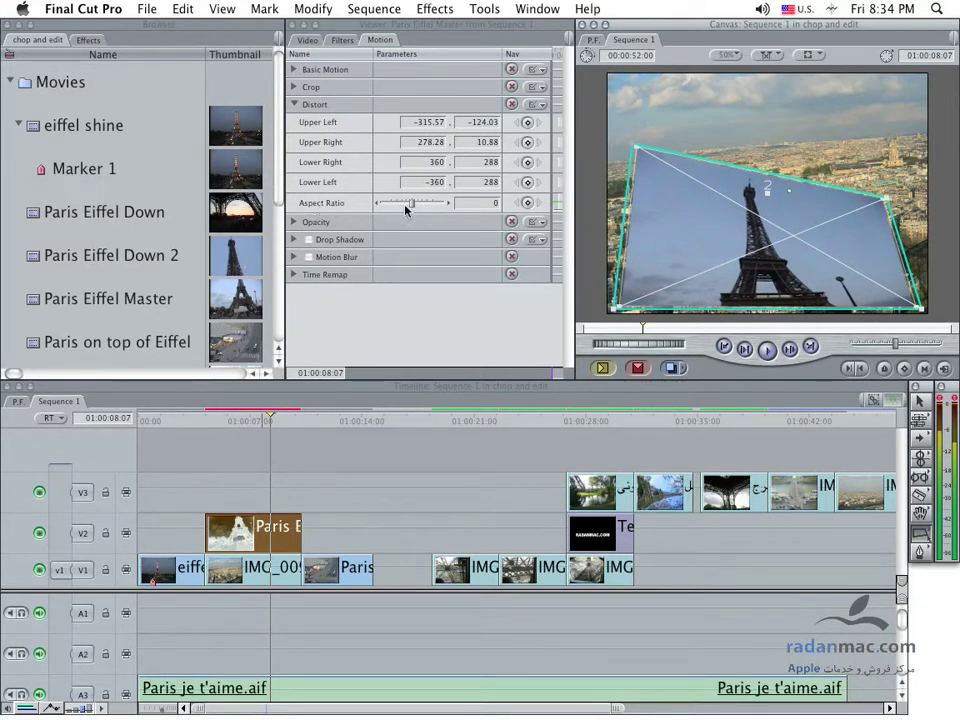
pyautogui.click(294, 69)
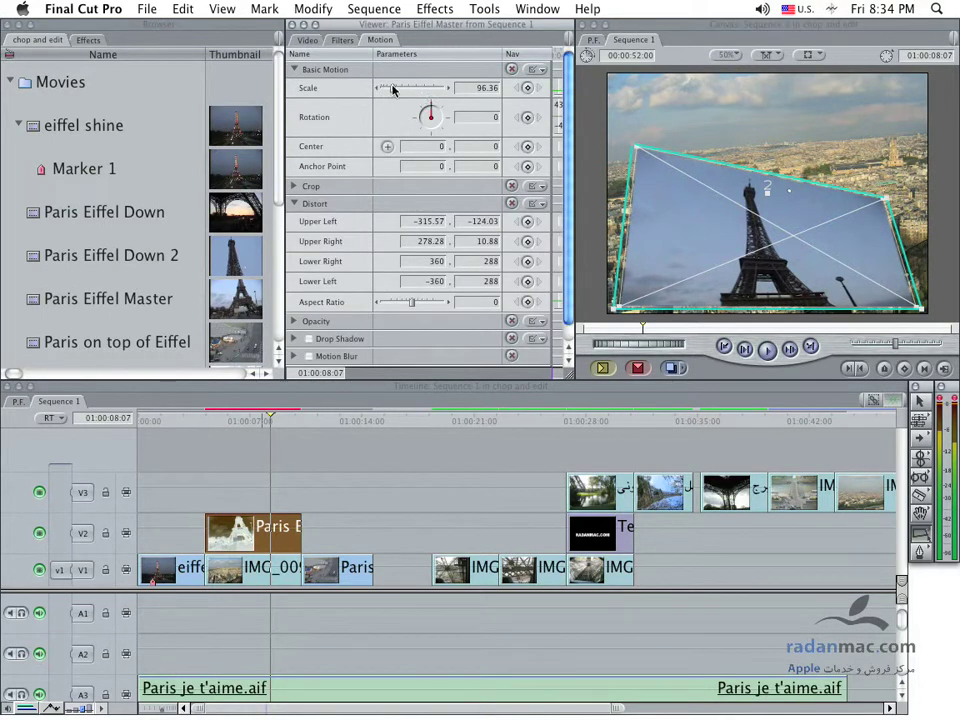
# Adjust the Distort Aspect Ratio, trying lower and higher values
pyautogui.click(294, 70)
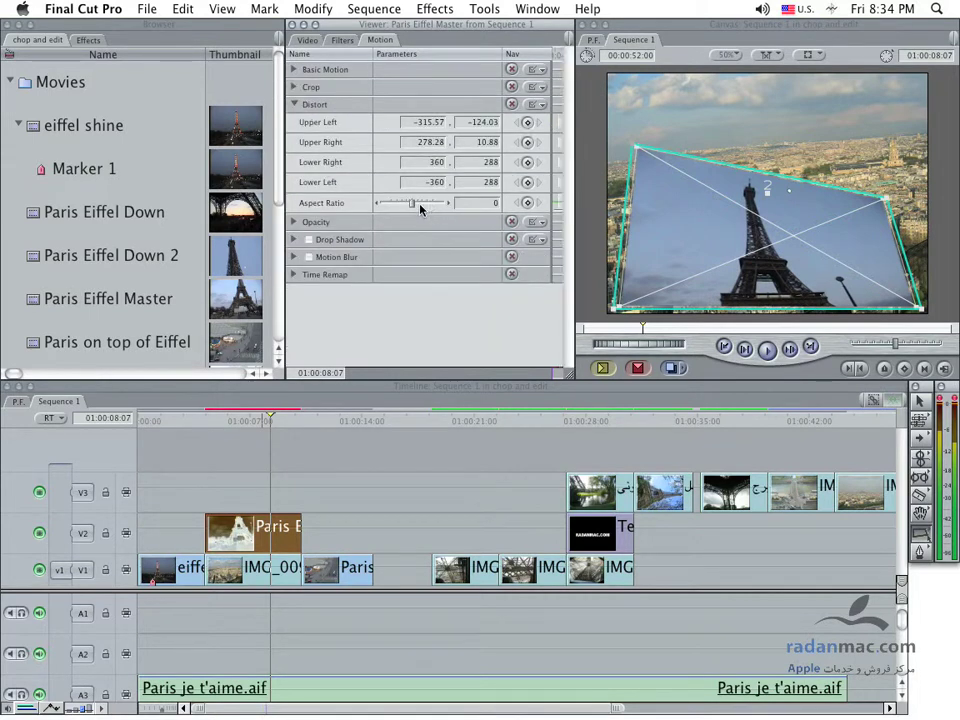
pyautogui.moveTo(411, 207); pyautogui.dragTo(396, 209)
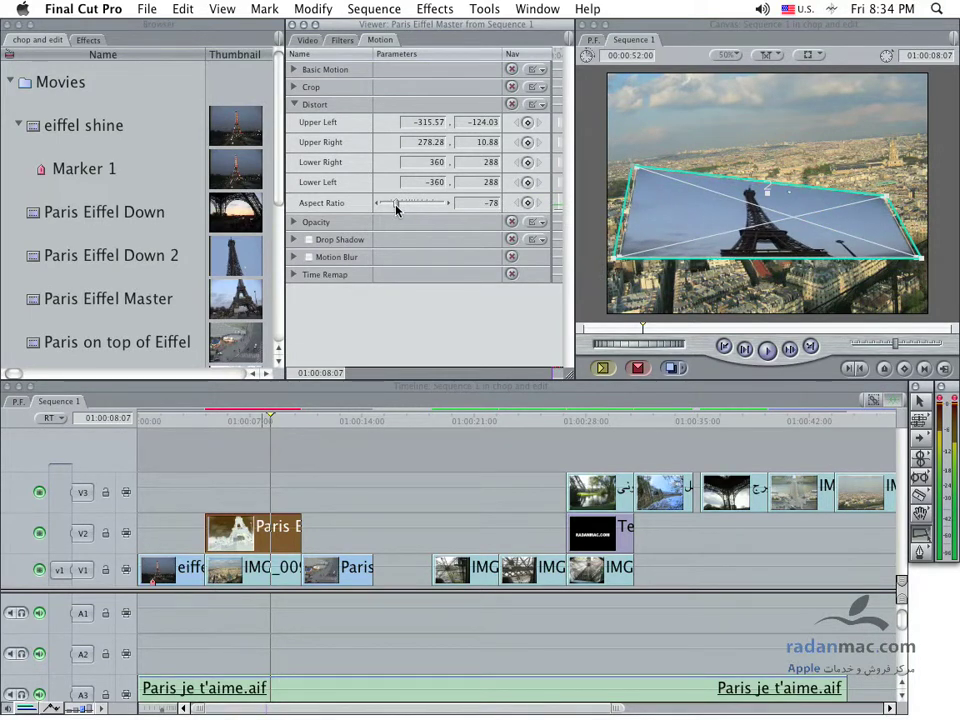
pyautogui.moveTo(397, 208)
pyautogui.mouseDown()
pyautogui.moveTo(435, 209)
pyautogui.moveTo(409, 209)
pyautogui.mouseUp()
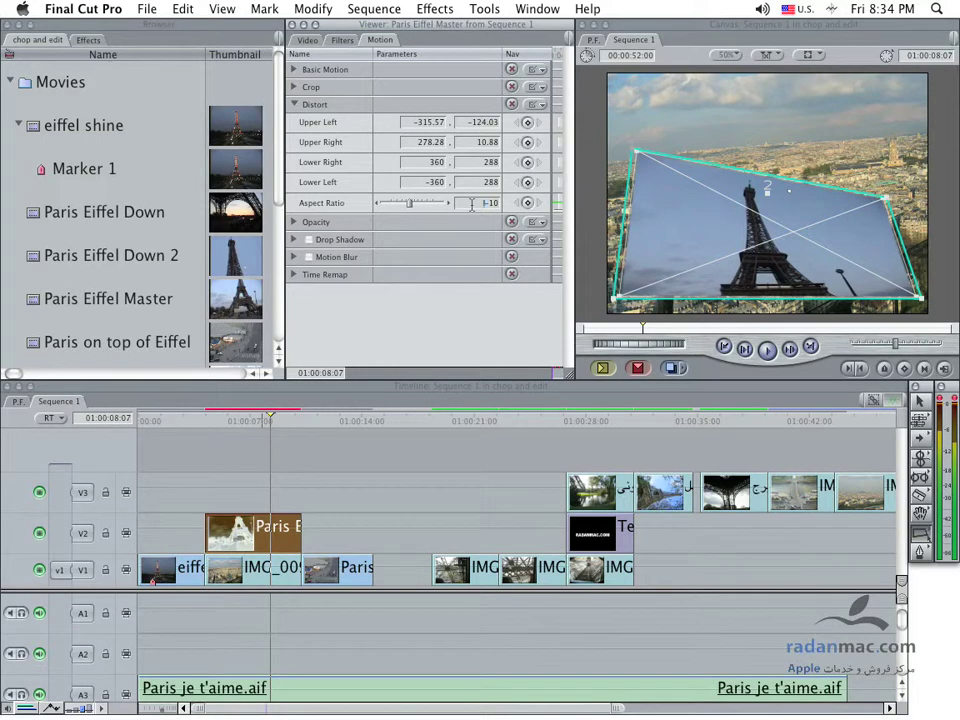
pyautogui.write('0')
pyautogui.press('Return')
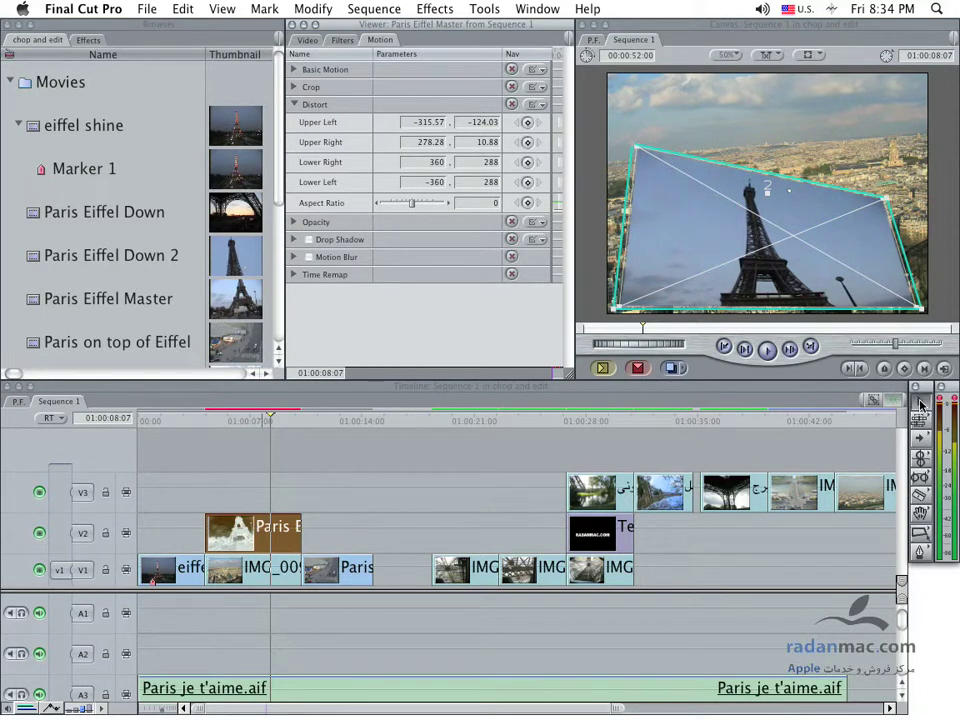
# Stretch the distorted image taller and narrower and move it up and right over the skyline
pyautogui.moveTo(803, 265); pyautogui.dragTo(803, 246)
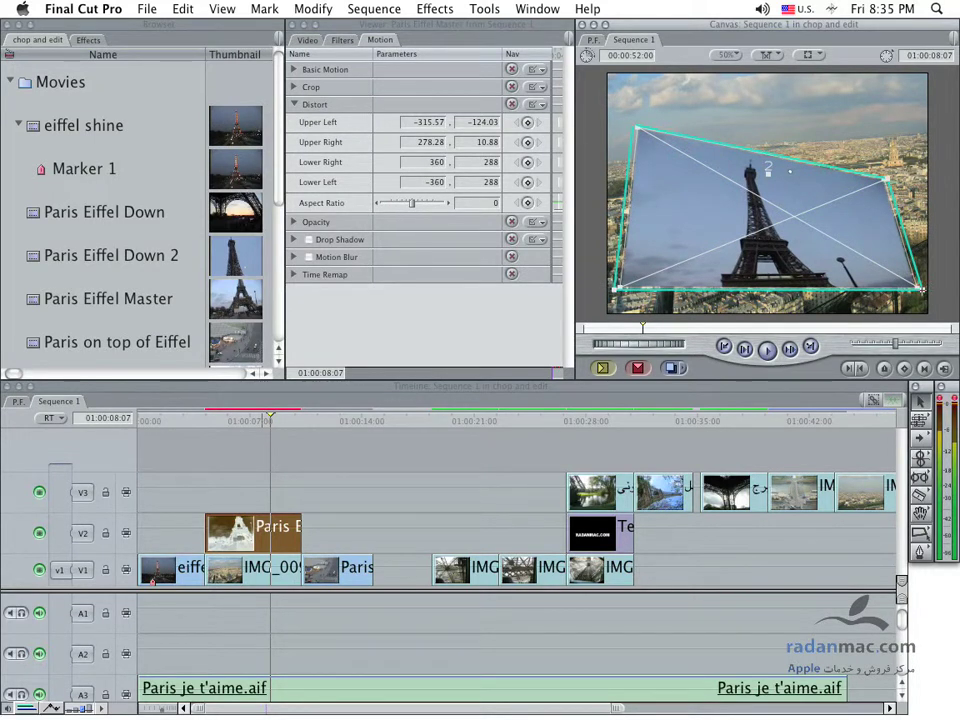
pyautogui.moveTo(921, 289)
pyautogui.mouseDown()
pyautogui.moveTo(818, 290)
pyautogui.moveTo(893, 295)
pyautogui.mouseUp()
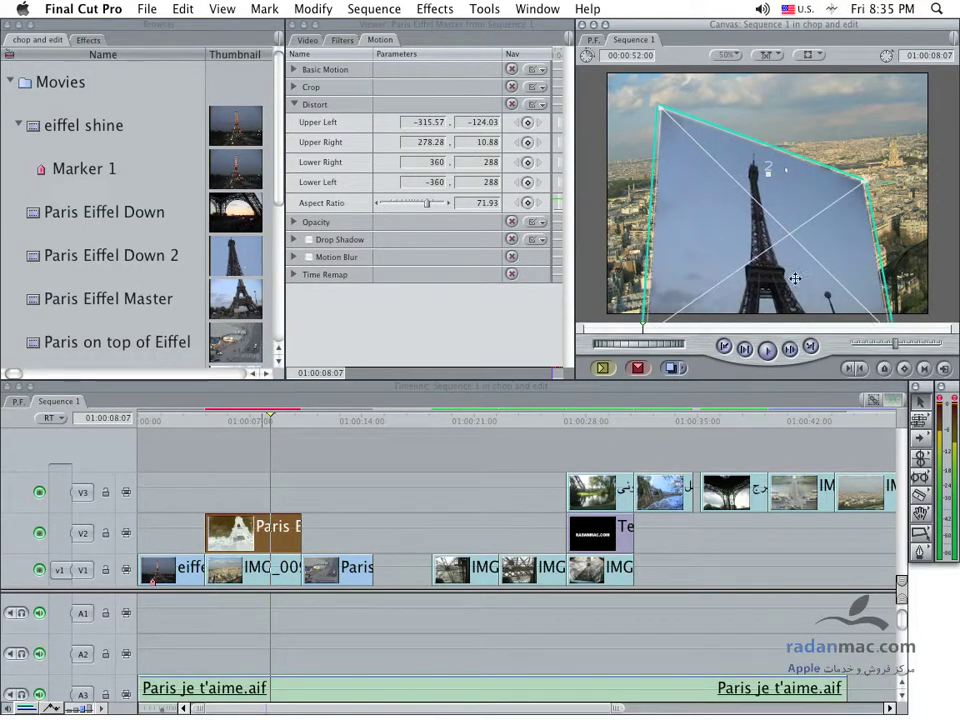
pyautogui.moveTo(793, 236)
pyautogui.mouseDown()
pyautogui.moveTo(957, 182)
pyautogui.moveTo(858, 263)
pyautogui.mouseUp()
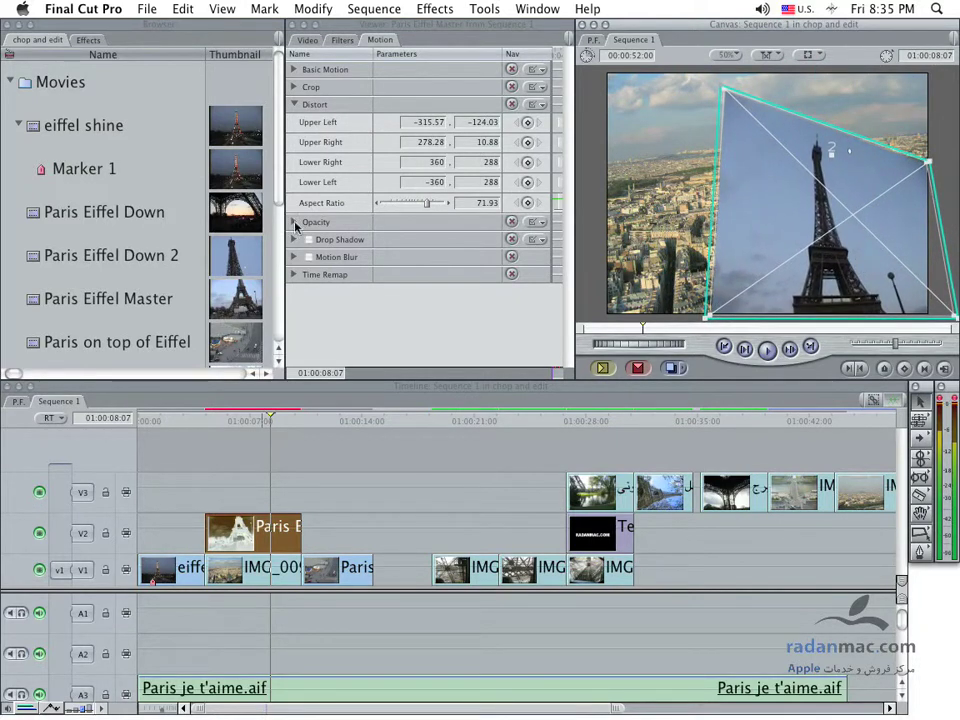
# Lower the clip's opacity and nudge it left, then restore Opacity to 100
pyautogui.click(294, 104)
pyautogui.click(294, 121)
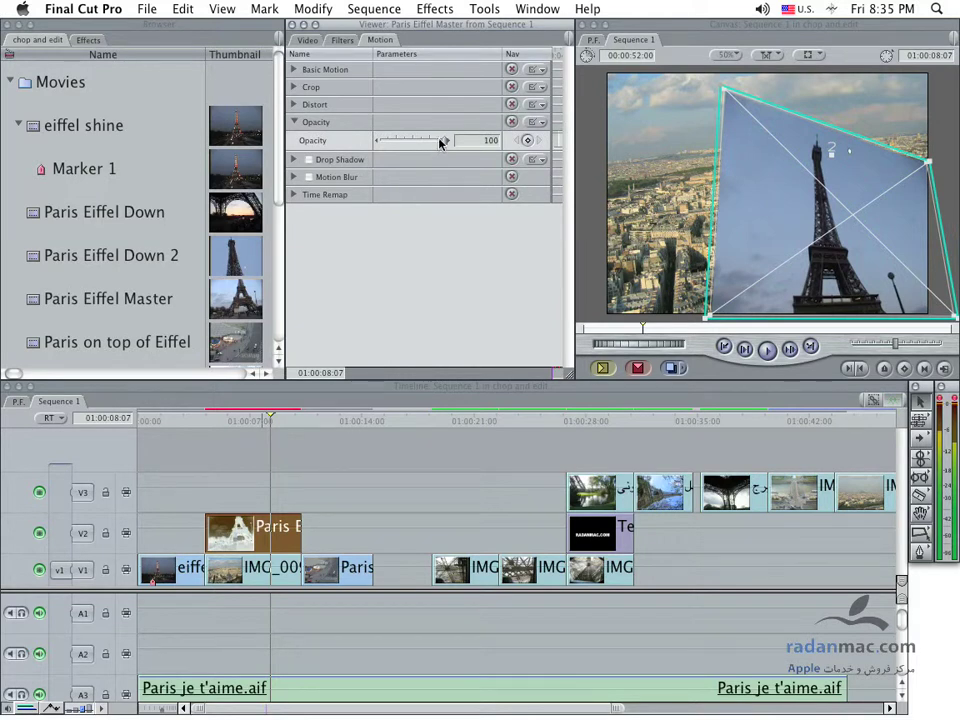
pyautogui.moveTo(441, 142); pyautogui.dragTo(428, 141)
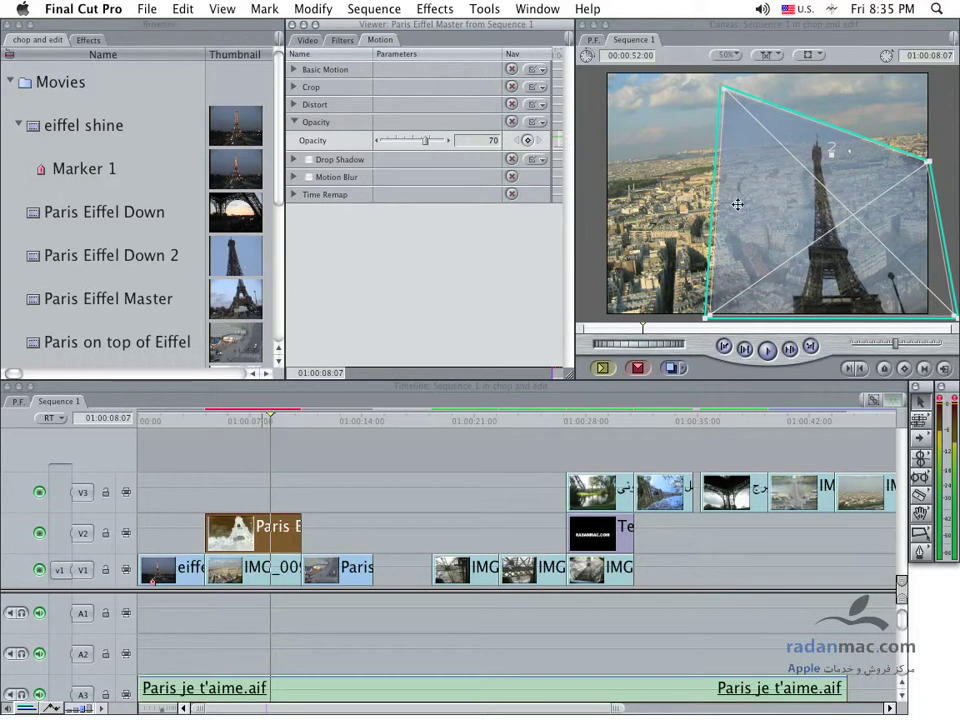
pyautogui.moveTo(737, 204); pyautogui.dragTo(724, 205)
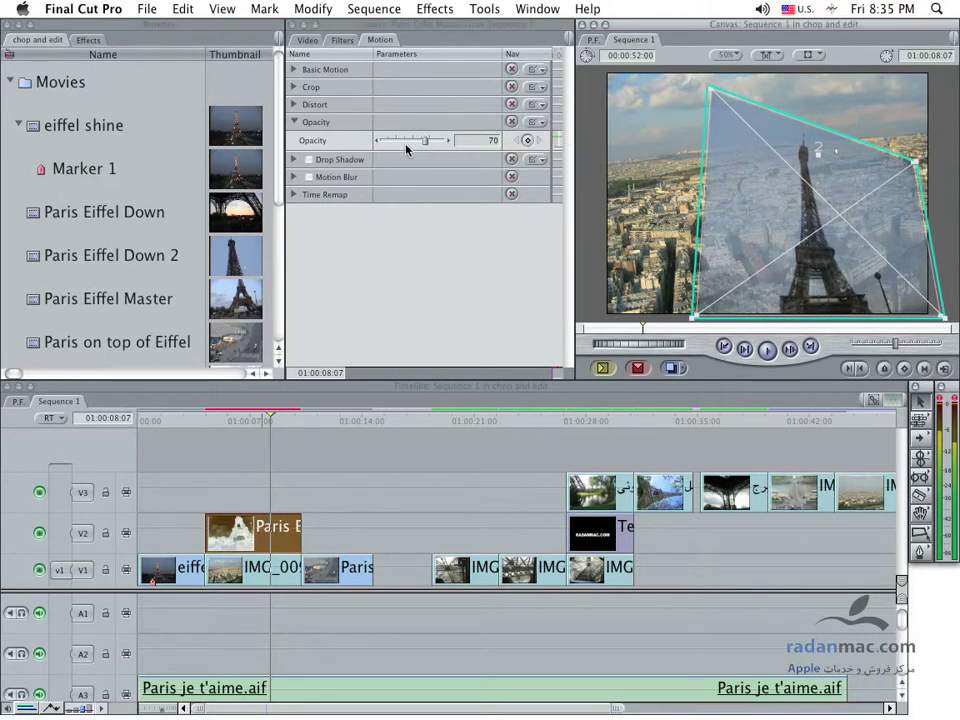
pyautogui.moveTo(425, 140)
pyautogui.mouseDown()
pyautogui.moveTo(395, 141)
pyautogui.moveTo(412, 152)
pyautogui.mouseUp()
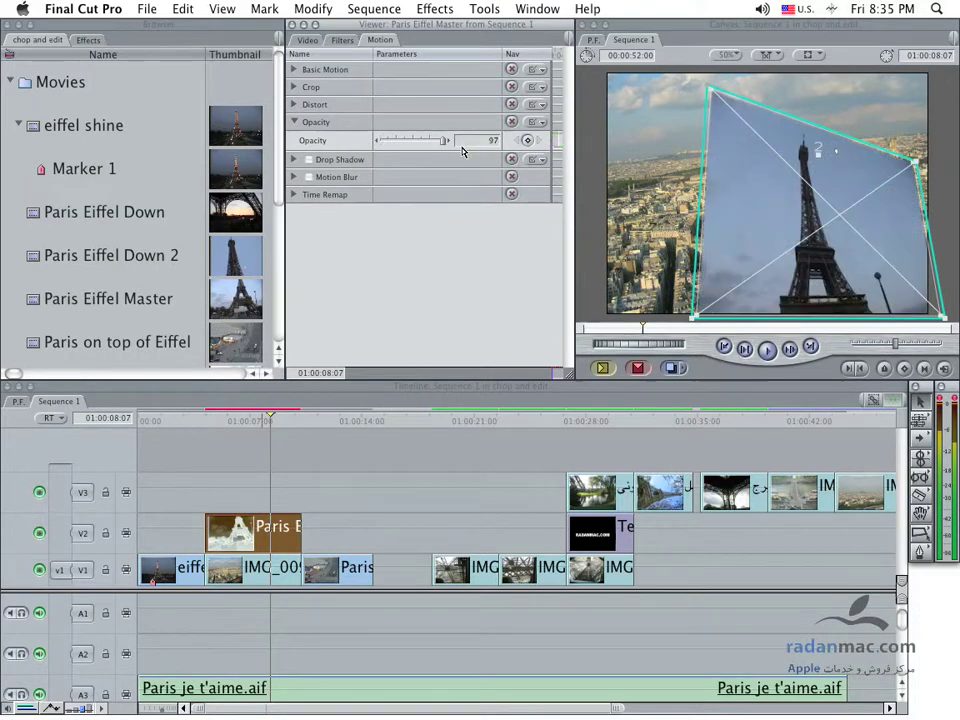
pyautogui.moveTo(412, 152); pyautogui.dragTo(446, 141)
pyautogui.click(294, 122)
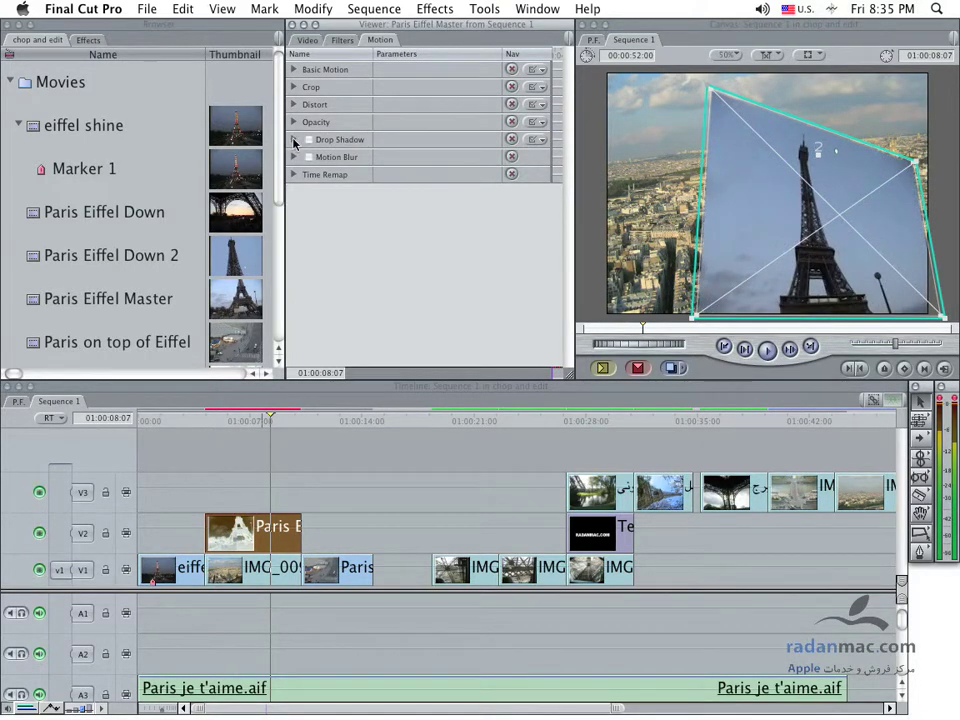
# Turn on the drop shadow, move the clip up-left, and show the Canvas without wireframe
pyautogui.click(294, 140)
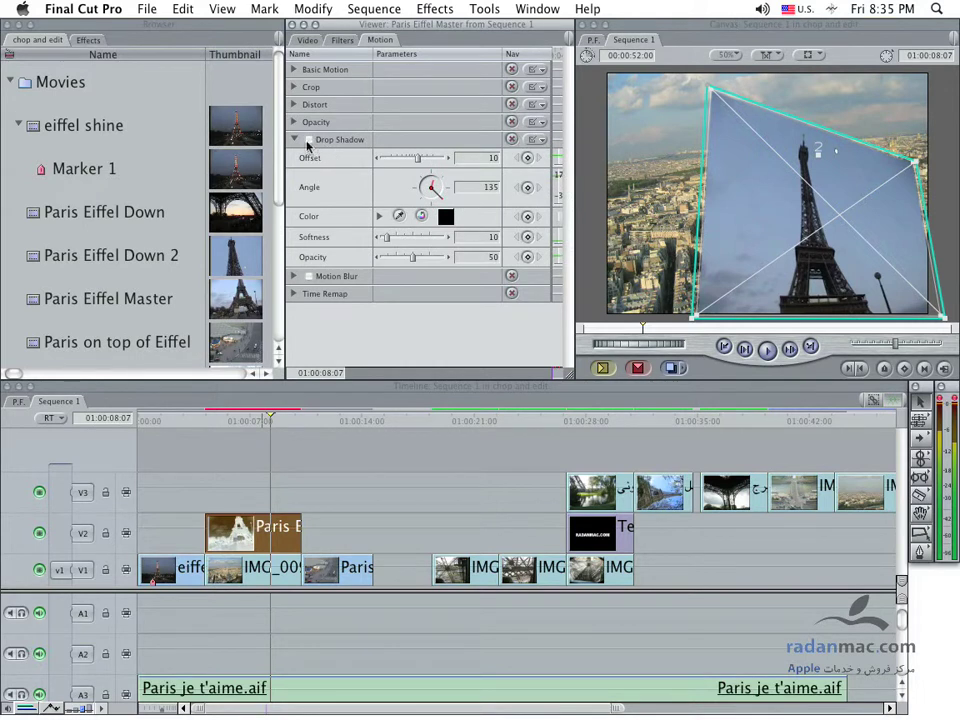
pyautogui.click(310, 140)
pyautogui.moveTo(796, 230); pyautogui.dragTo(726, 214)
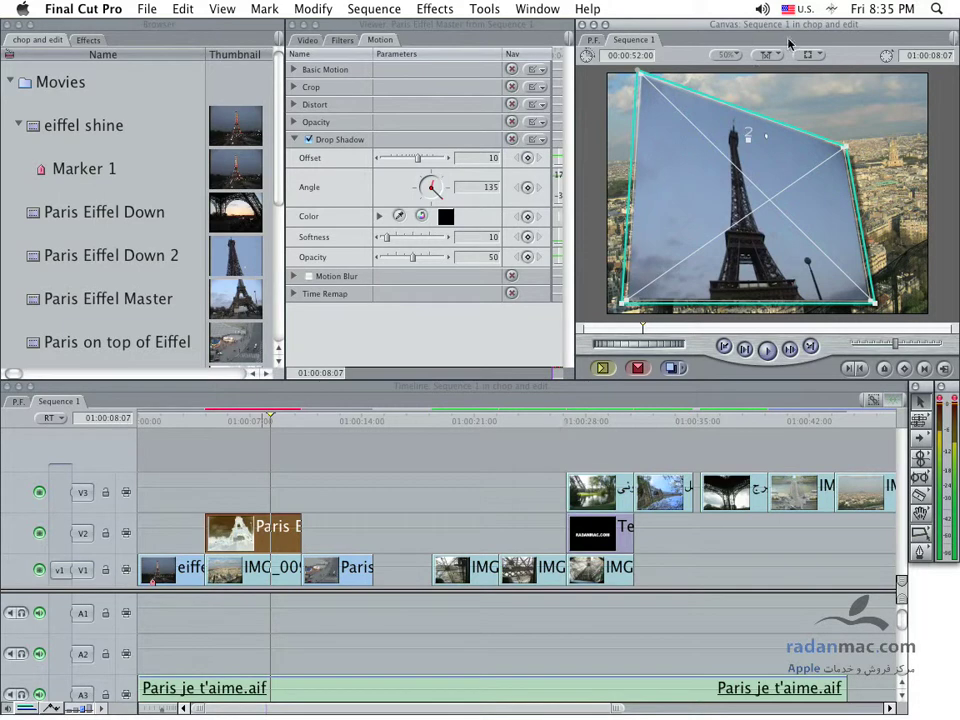
pyautogui.click(808, 54)
pyautogui.click(828, 57)
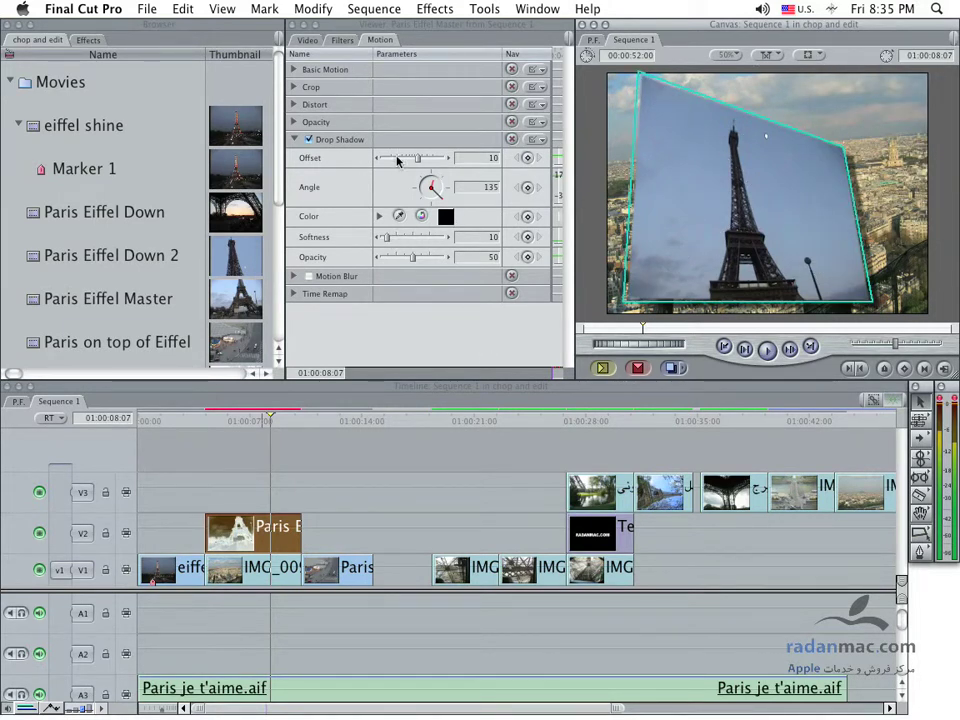
# Set the shadow Offset to 13 and soften it, then switch the drop shadow off
pyautogui.moveTo(418, 158); pyautogui.dragTo(422, 157)
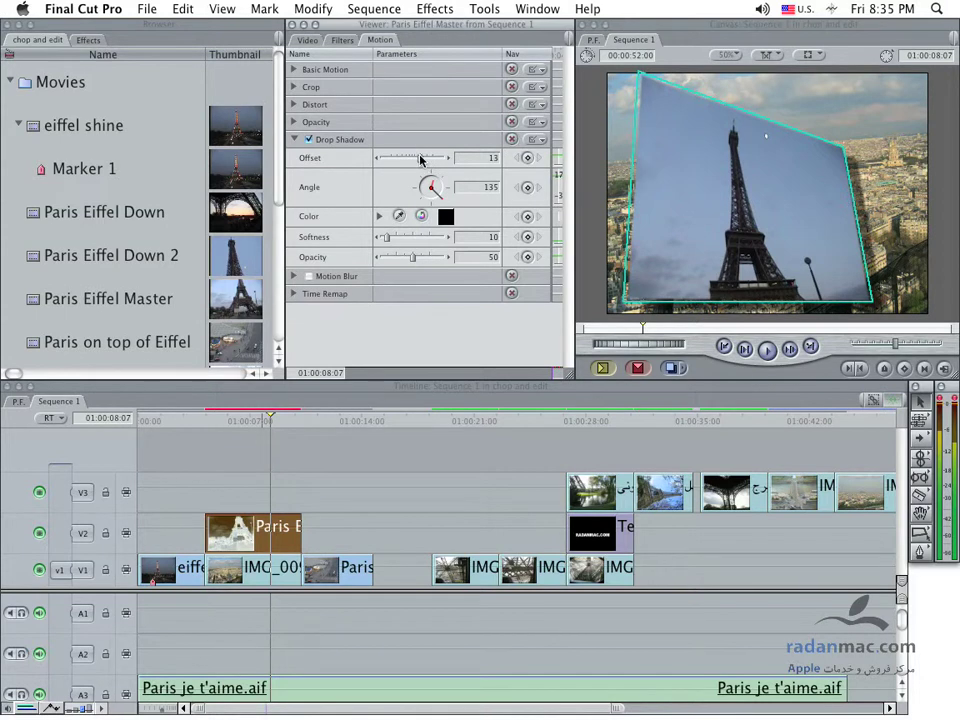
pyautogui.moveTo(397, 240)
pyautogui.mouseDown()
pyautogui.moveTo(417, 242)
pyautogui.moveTo(397, 258)
pyautogui.mouseUp()
pyautogui.click(310, 140)
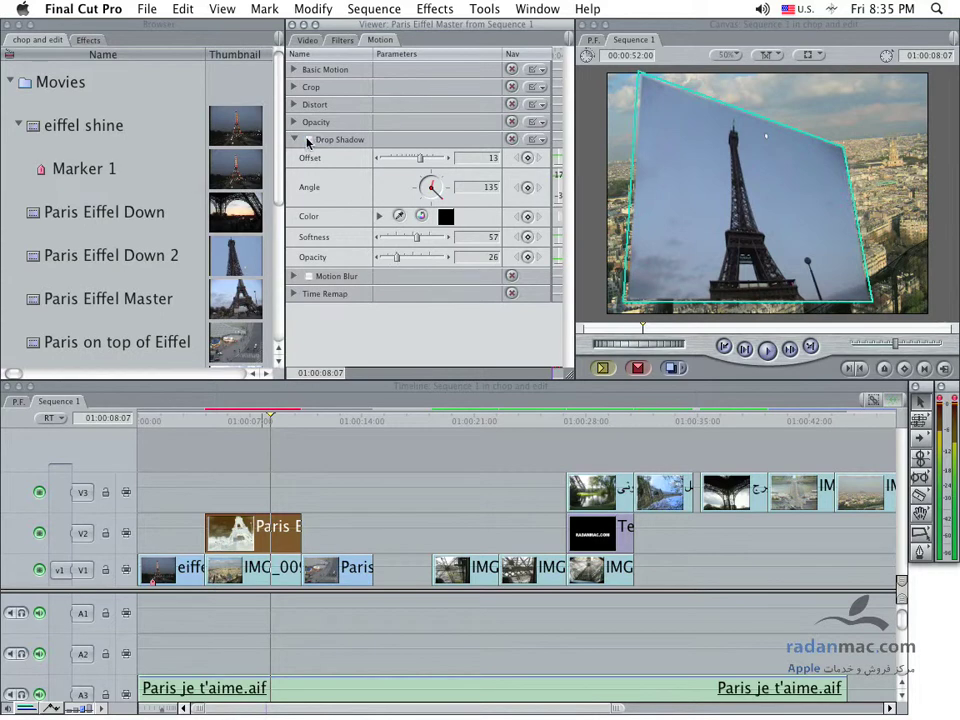
pyautogui.click(296, 140)
# Enable Motion Blur and reset Basic Motion and Distort to remove the distortion
pyautogui.click(309, 157)
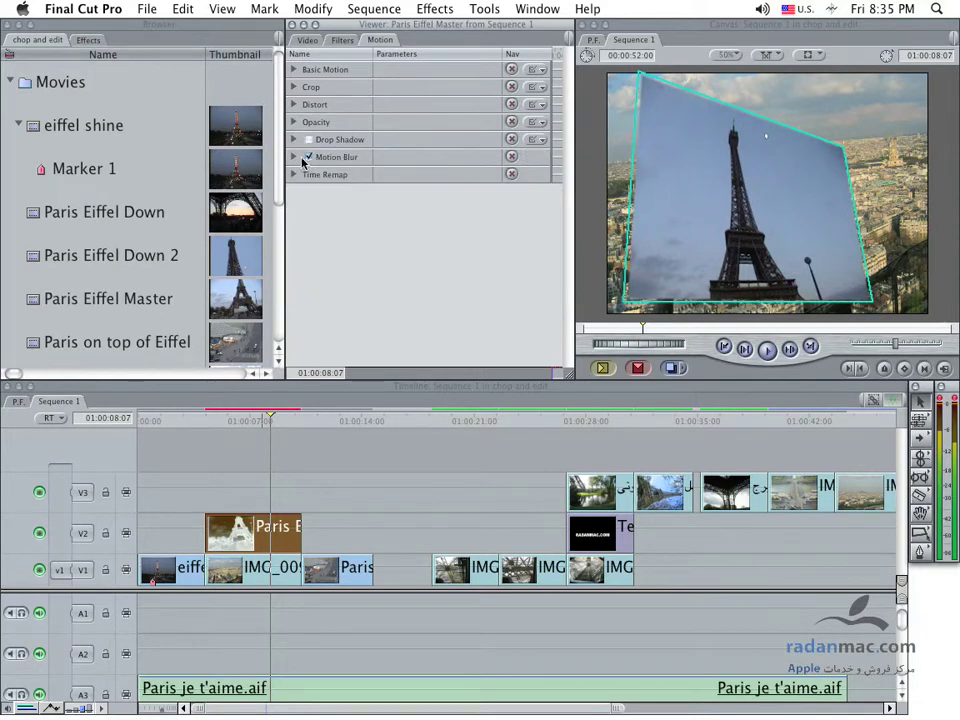
pyautogui.click(294, 157)
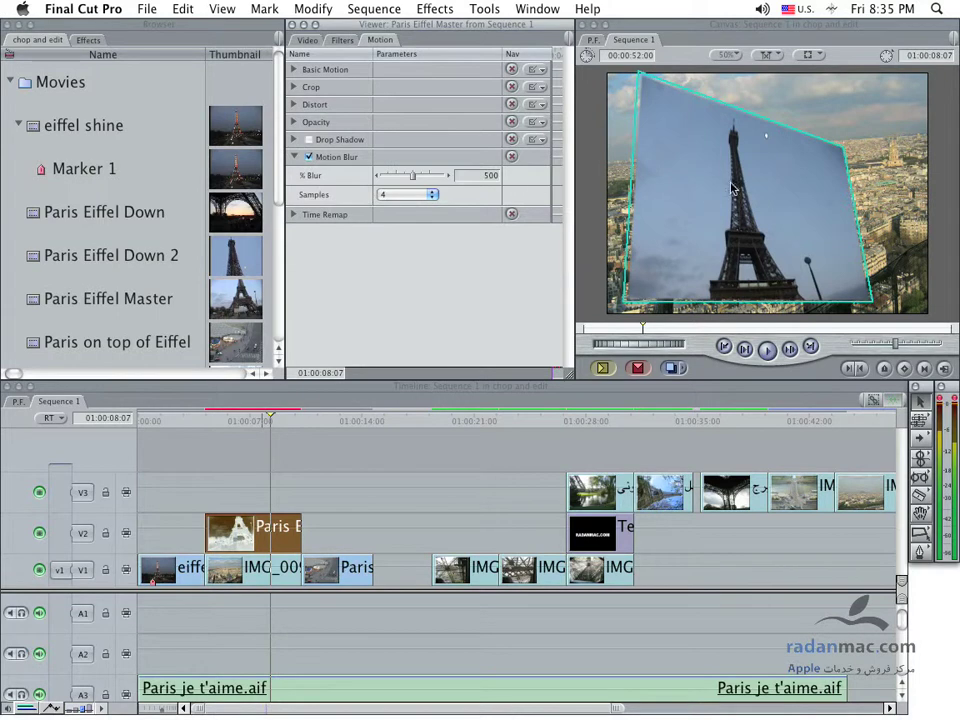
pyautogui.click(512, 69)
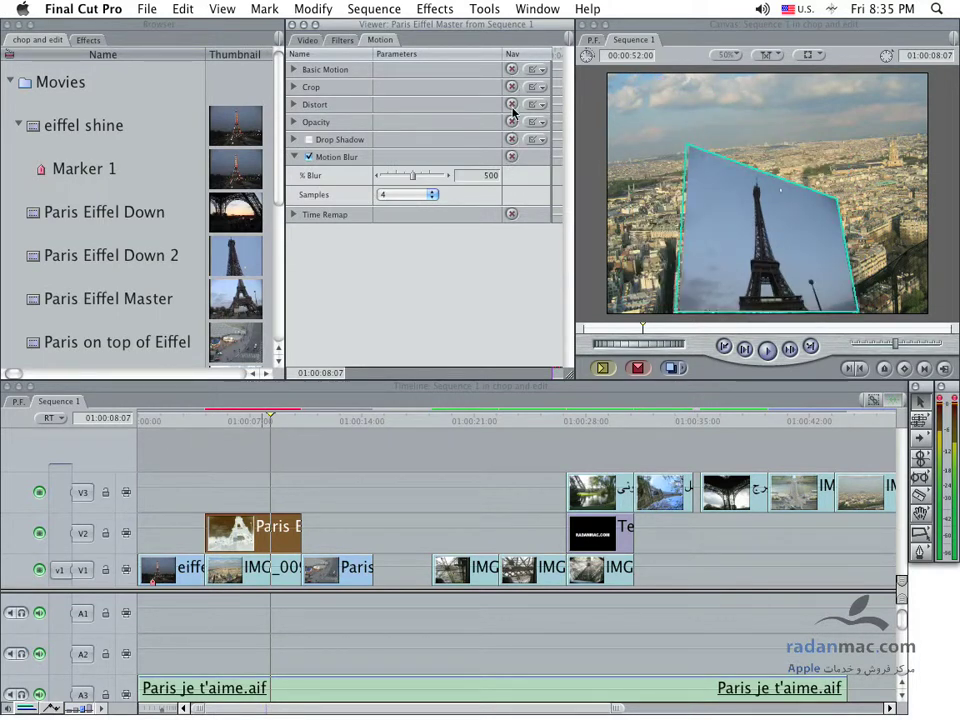
pyautogui.click(512, 105)
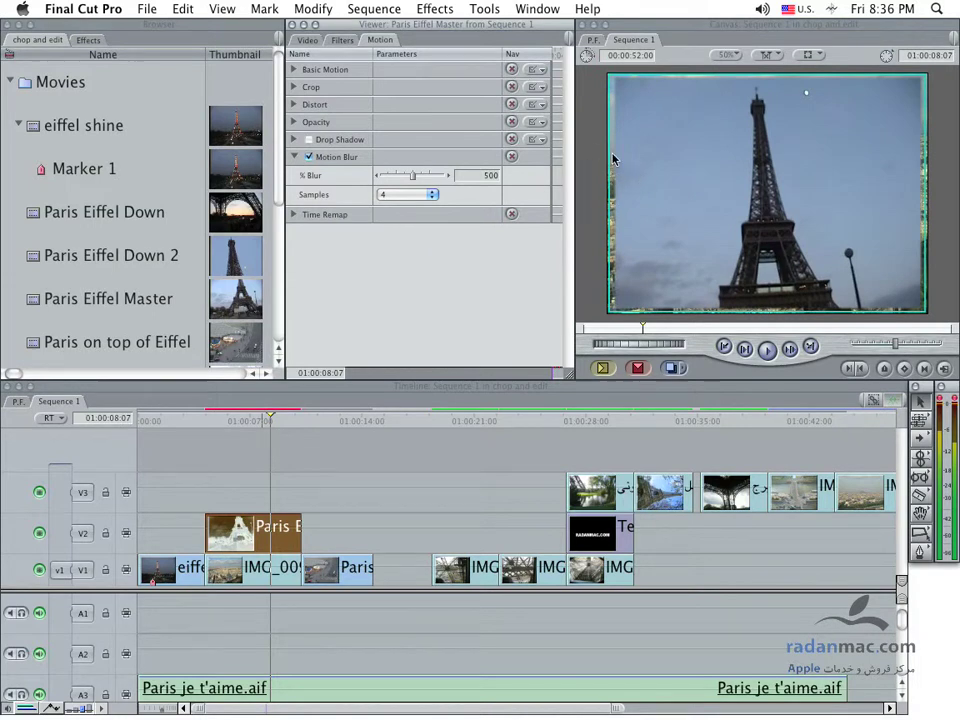
pyautogui.click(510, 104)
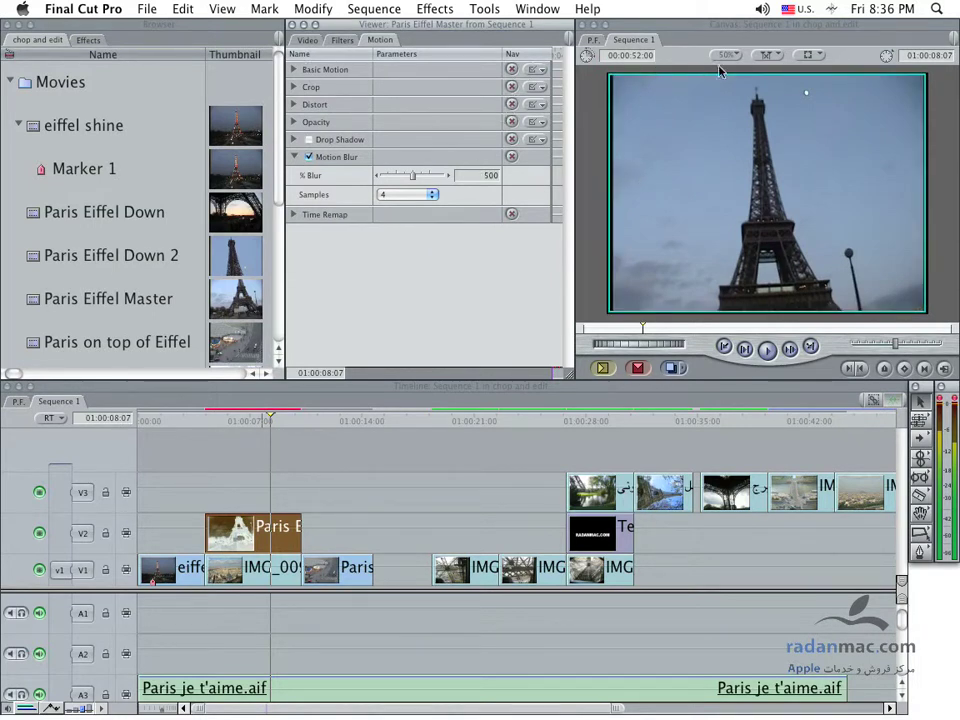
# With Image+Wireframe showing, scale the clip down to a small box and move it lower-left
pyautogui.click(808, 55)
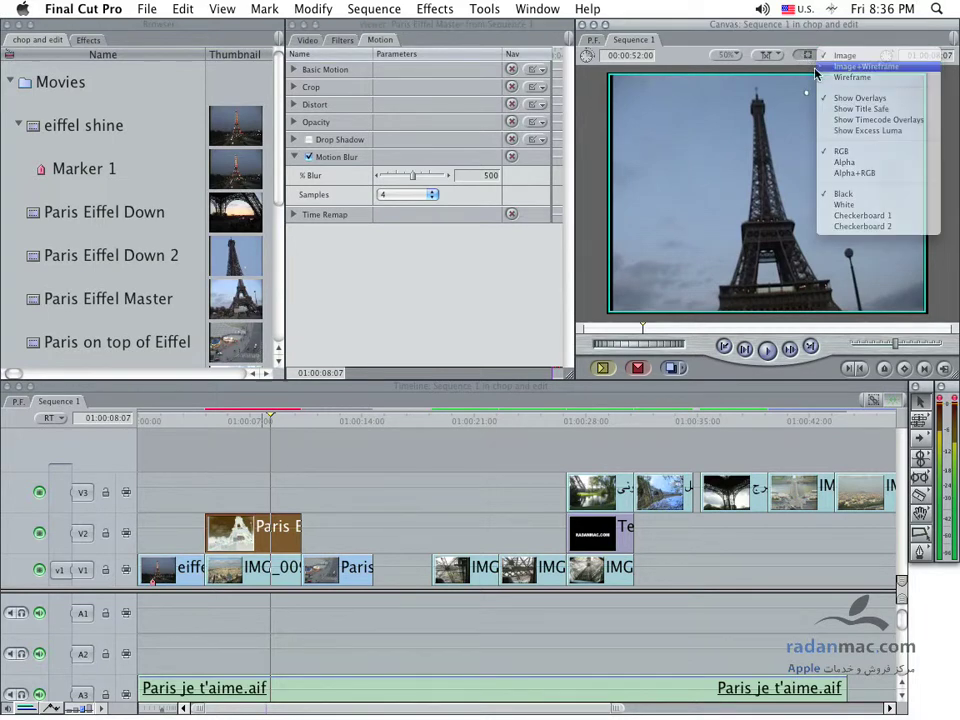
pyautogui.click(850, 66)
pyautogui.moveTo(608, 73); pyautogui.dragTo(688, 153)
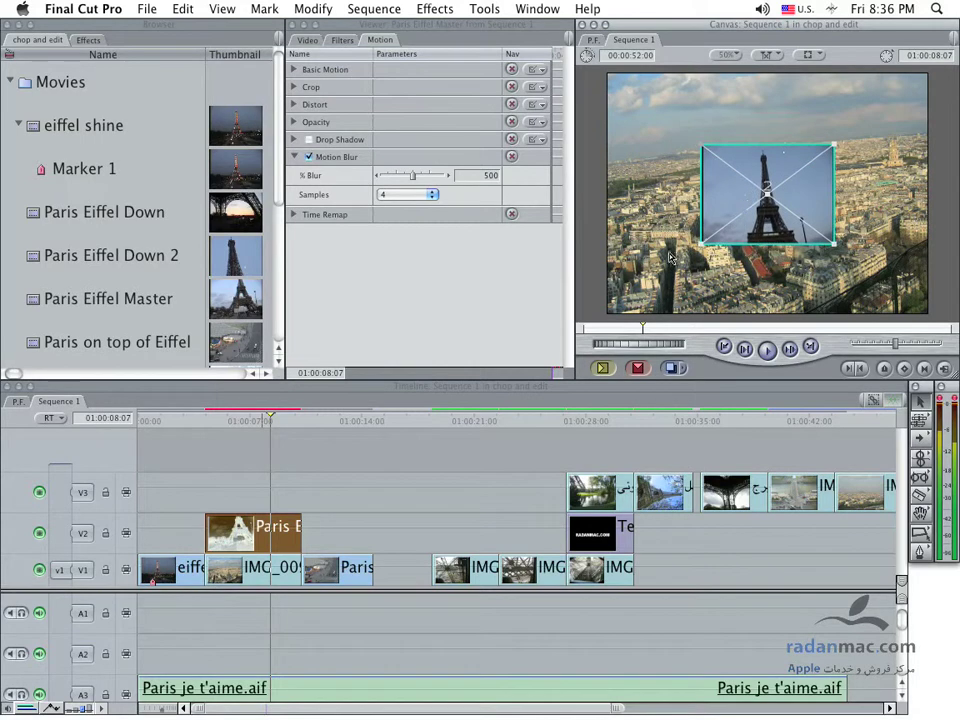
pyautogui.moveTo(745, 198); pyautogui.dragTo(658, 262)
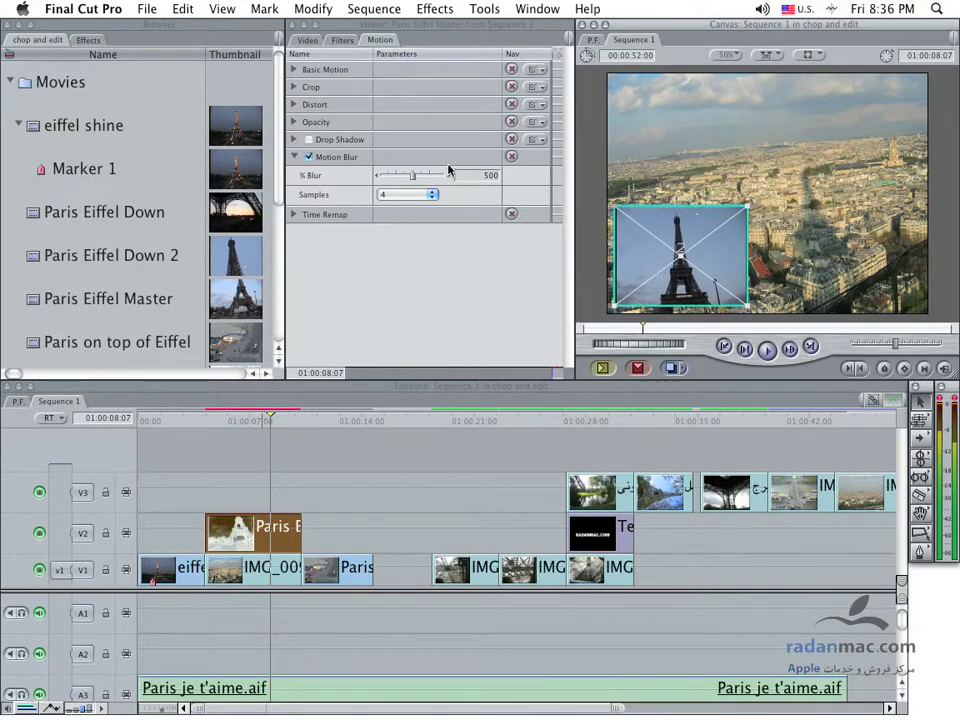
# At 01:00:05:01, move the small clip to the lower right (Center 230.63, 158) to keyframe its path
pyautogui.click(294, 69)
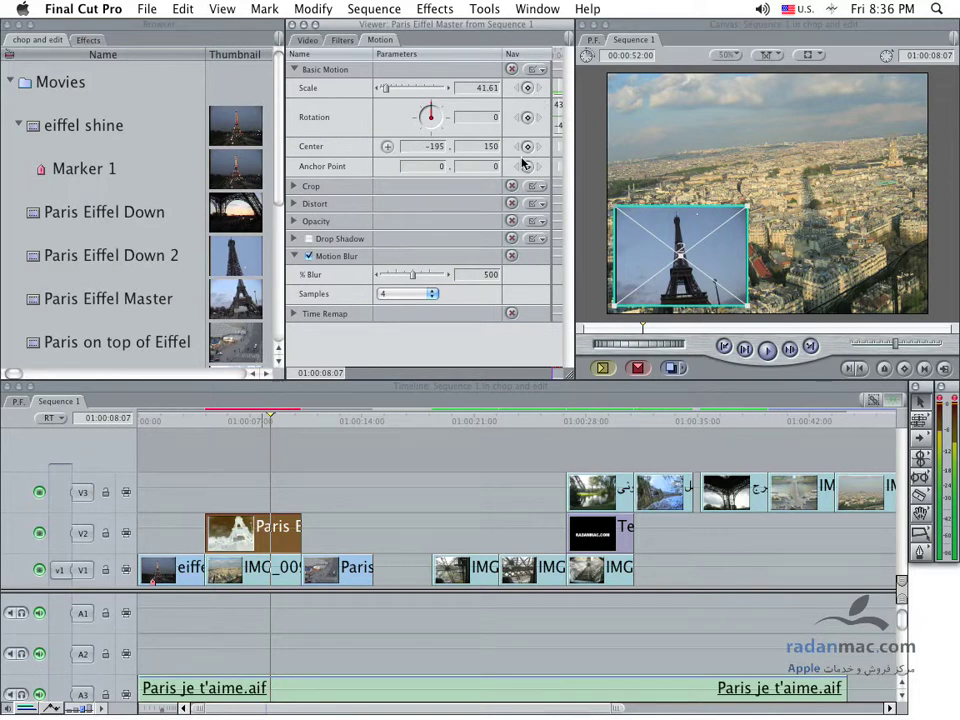
pyautogui.click(218, 421)
pyautogui.moveTo(669, 285); pyautogui.dragTo(866, 287)
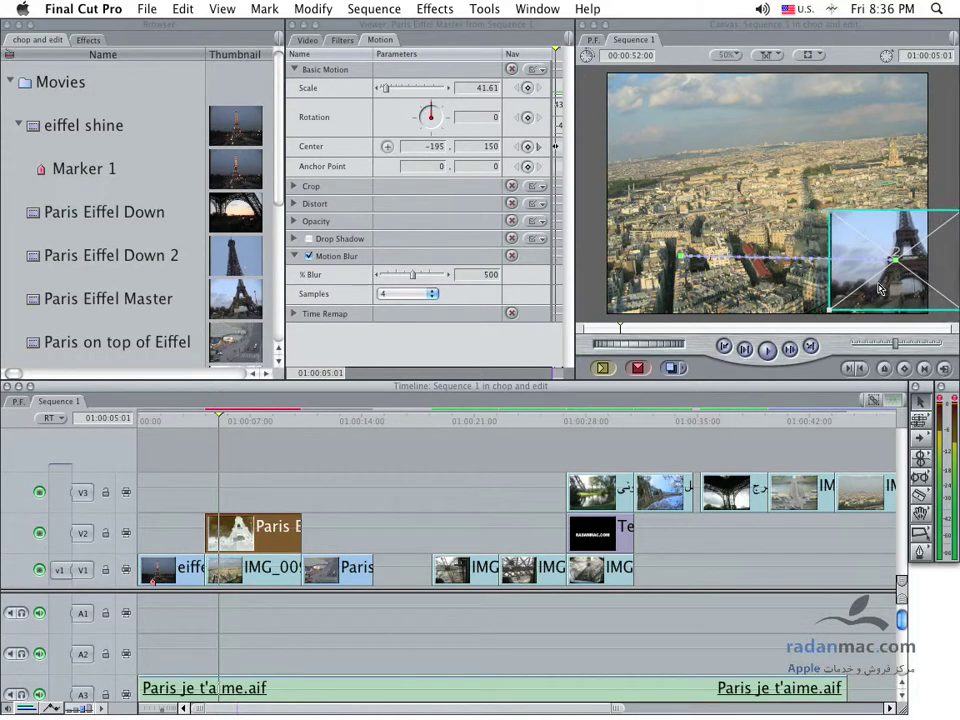
pyautogui.moveTo(868, 288); pyautogui.dragTo(853, 287)
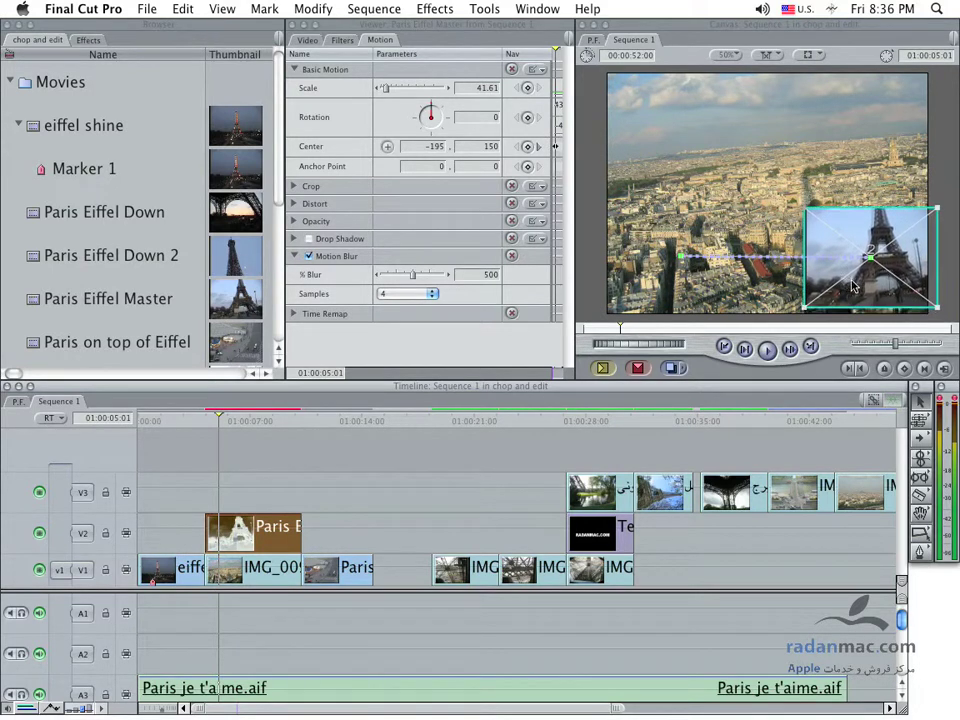
pyautogui.click(334, 472)
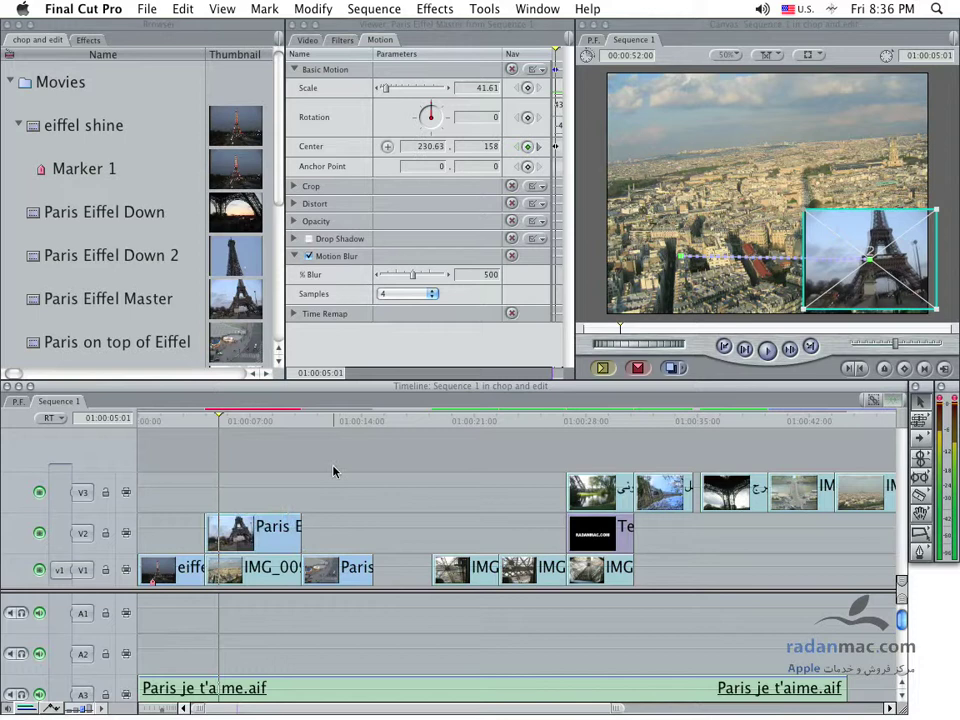
# At 01:00:07:04, compare Motion Blur off and on, then set % Blur to 200 with 4 samples
pyautogui.click(252, 421)
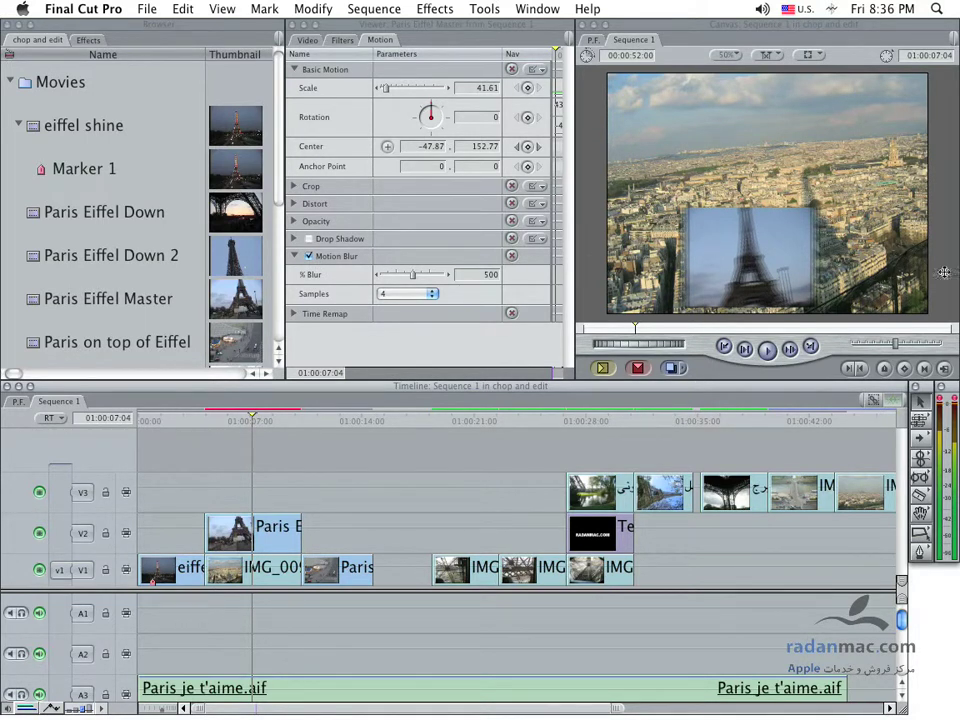
pyautogui.click(309, 257)
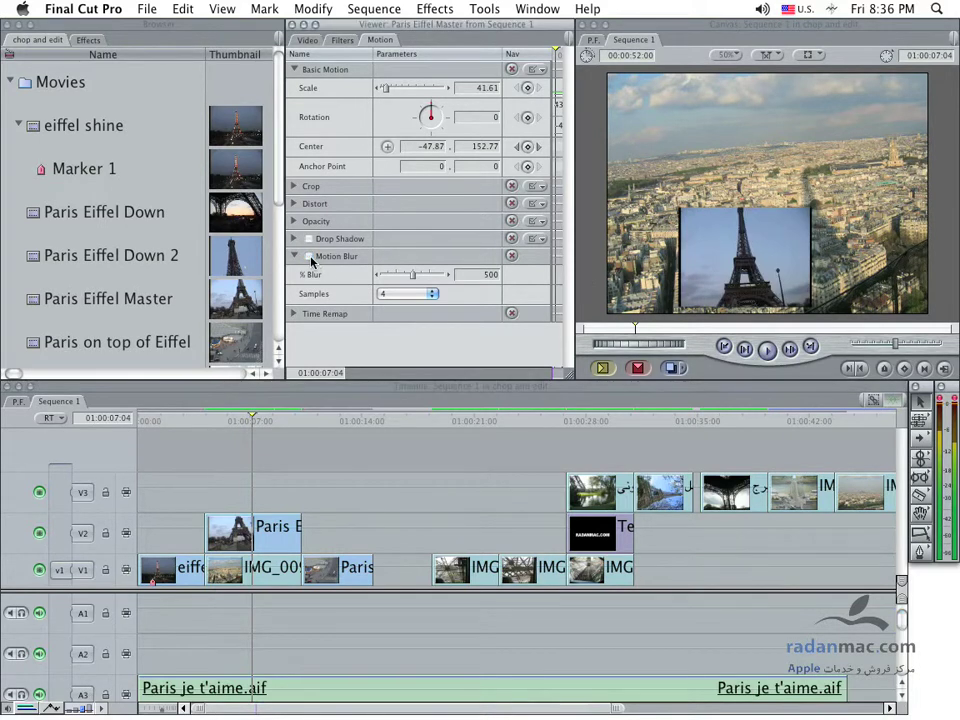
pyautogui.click(309, 257)
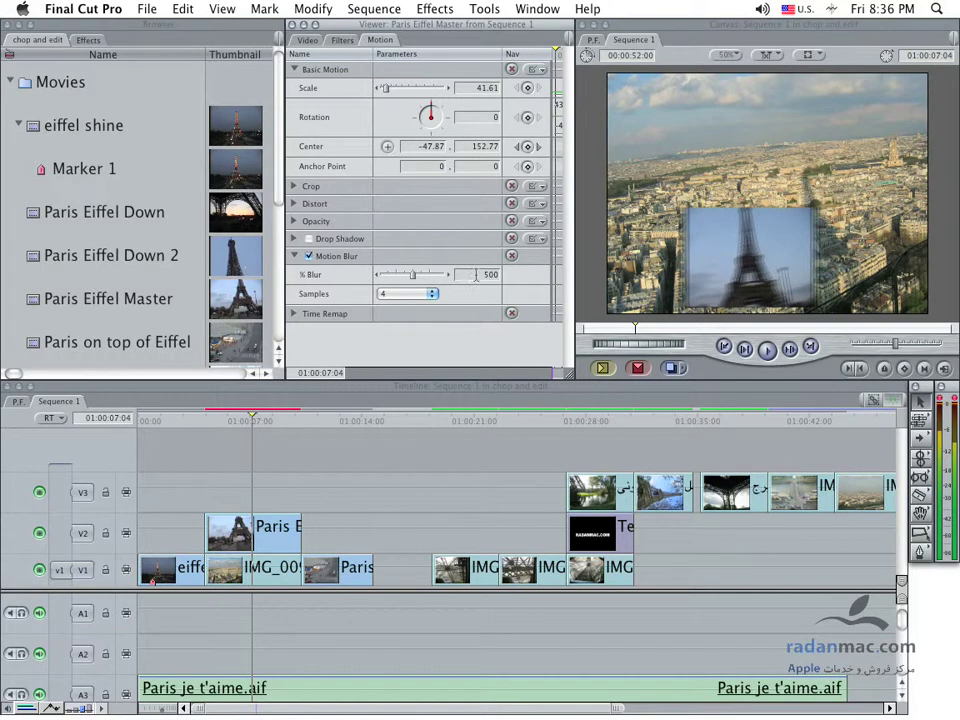
pyautogui.write('2')
pyautogui.press('Return')
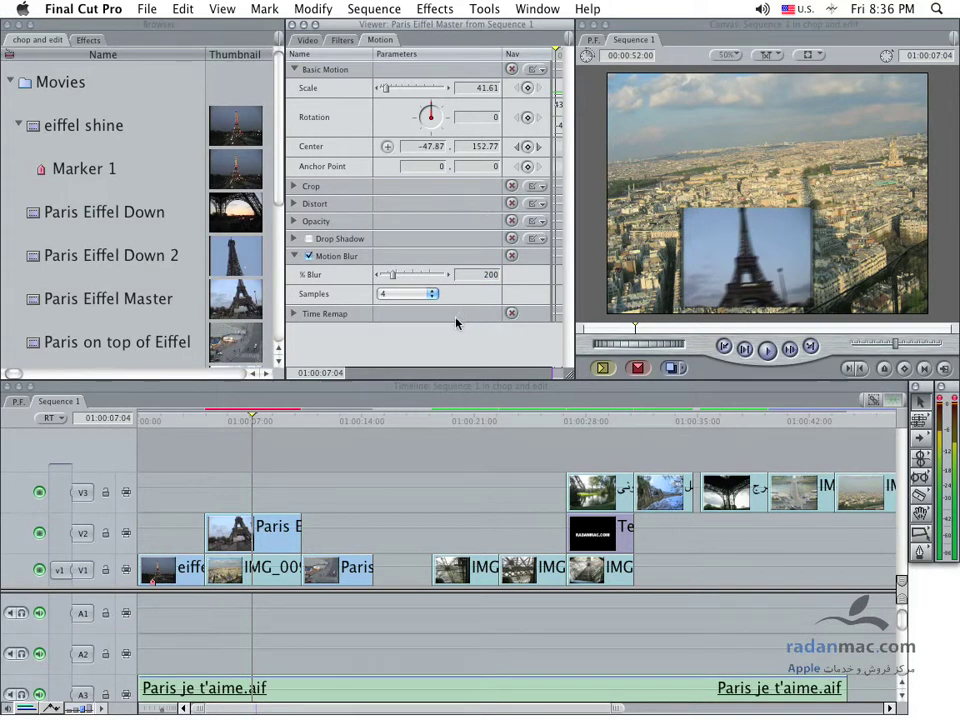
pyautogui.click(412, 296)
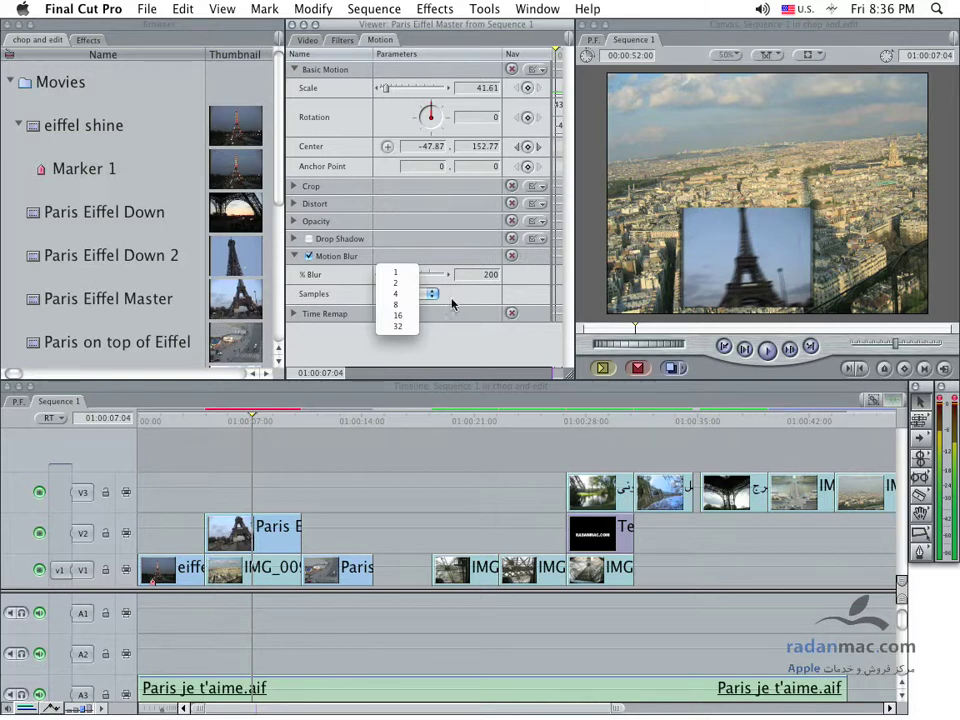
pyautogui.click(440, 330)
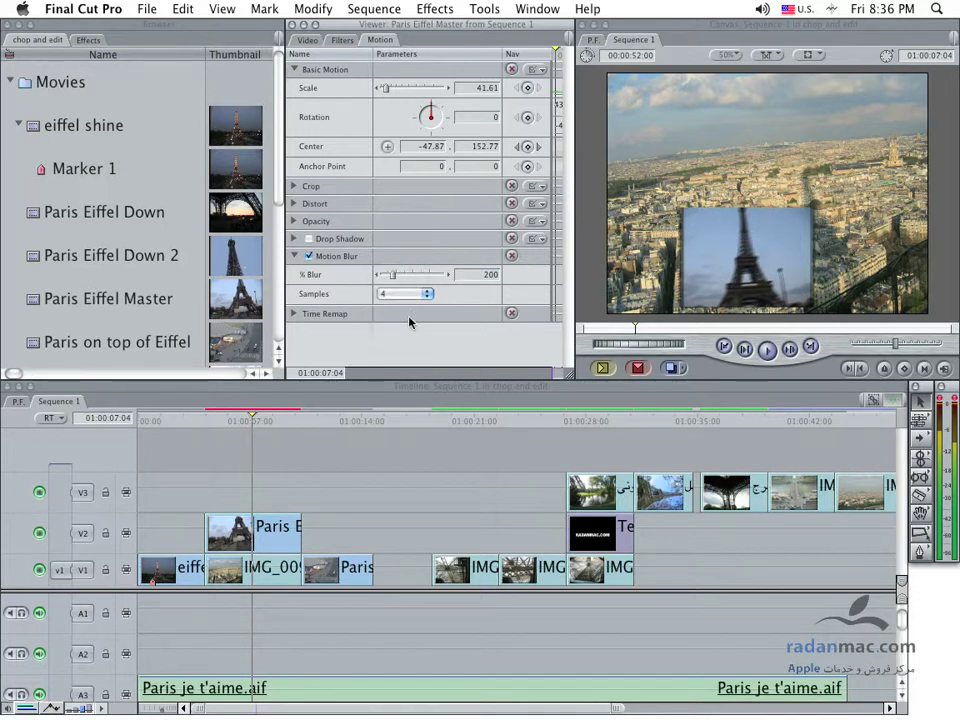
# Swap Motion Blur for the Eiffel clip's Time Remap settings: Constant Speed 100%, Frame Blending on
pyautogui.click(294, 256)
pyautogui.click(294, 273)
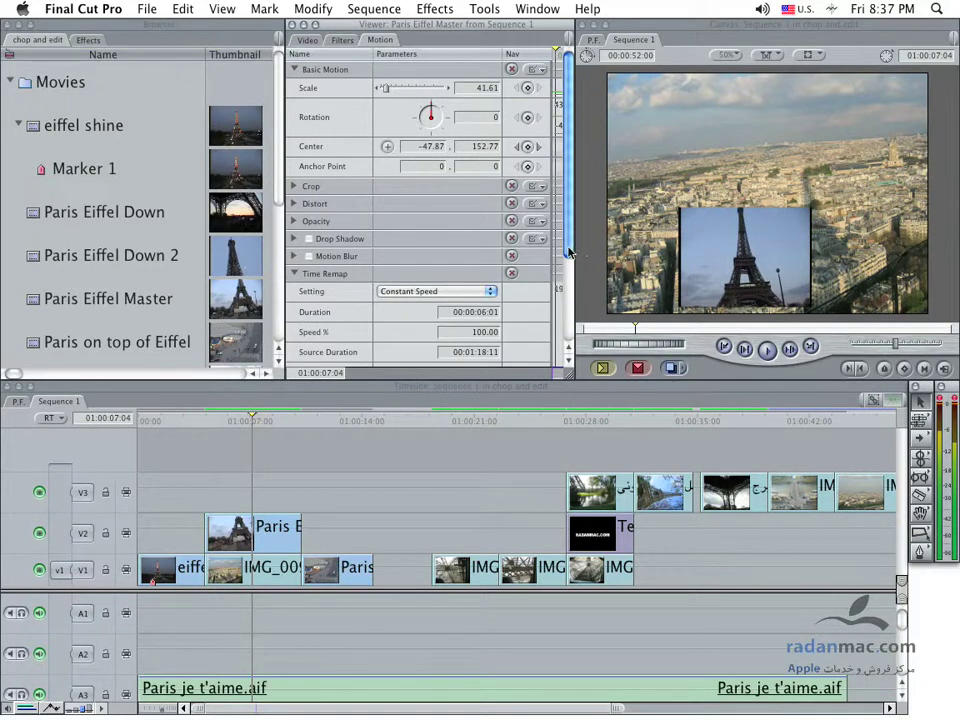
pyautogui.scroll(-2, 570, 278)
pyautogui.scroll(-5, 570, 278)
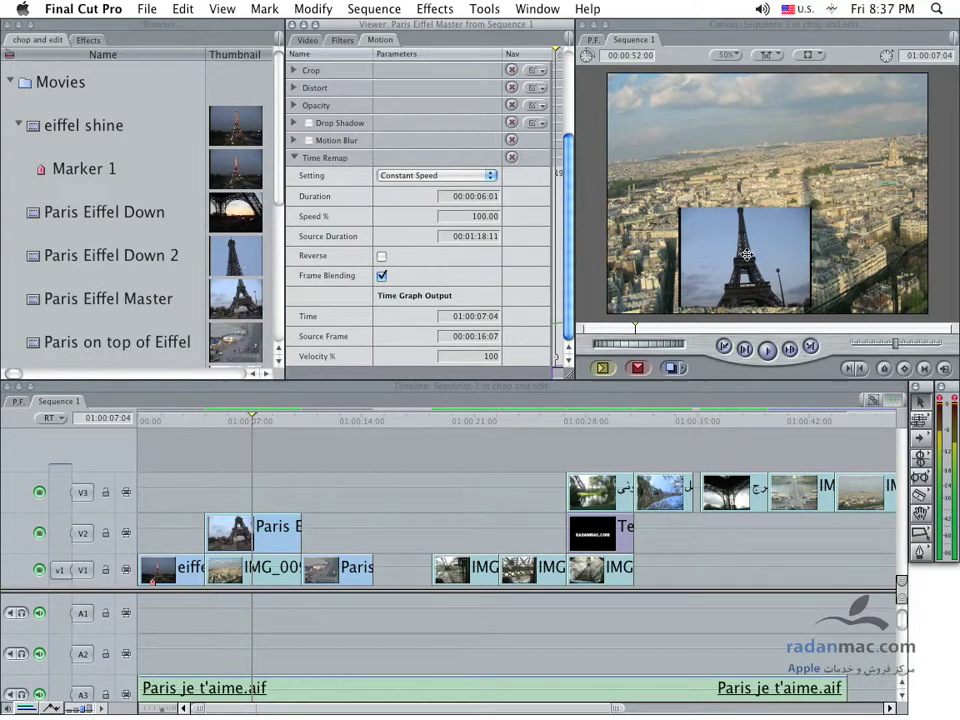
pyautogui.click(745, 258)
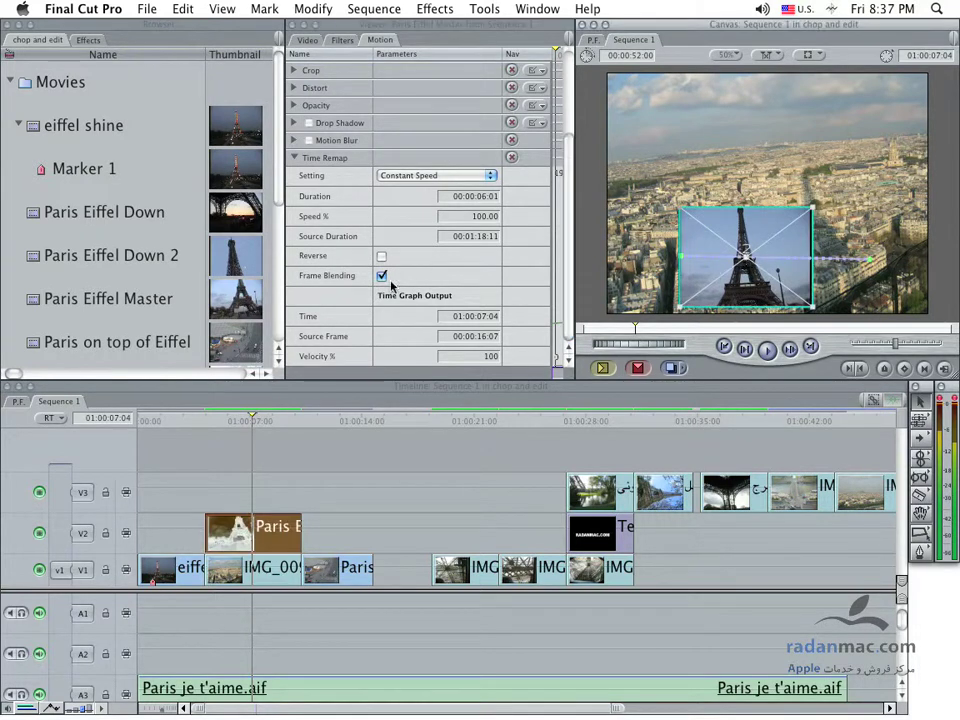